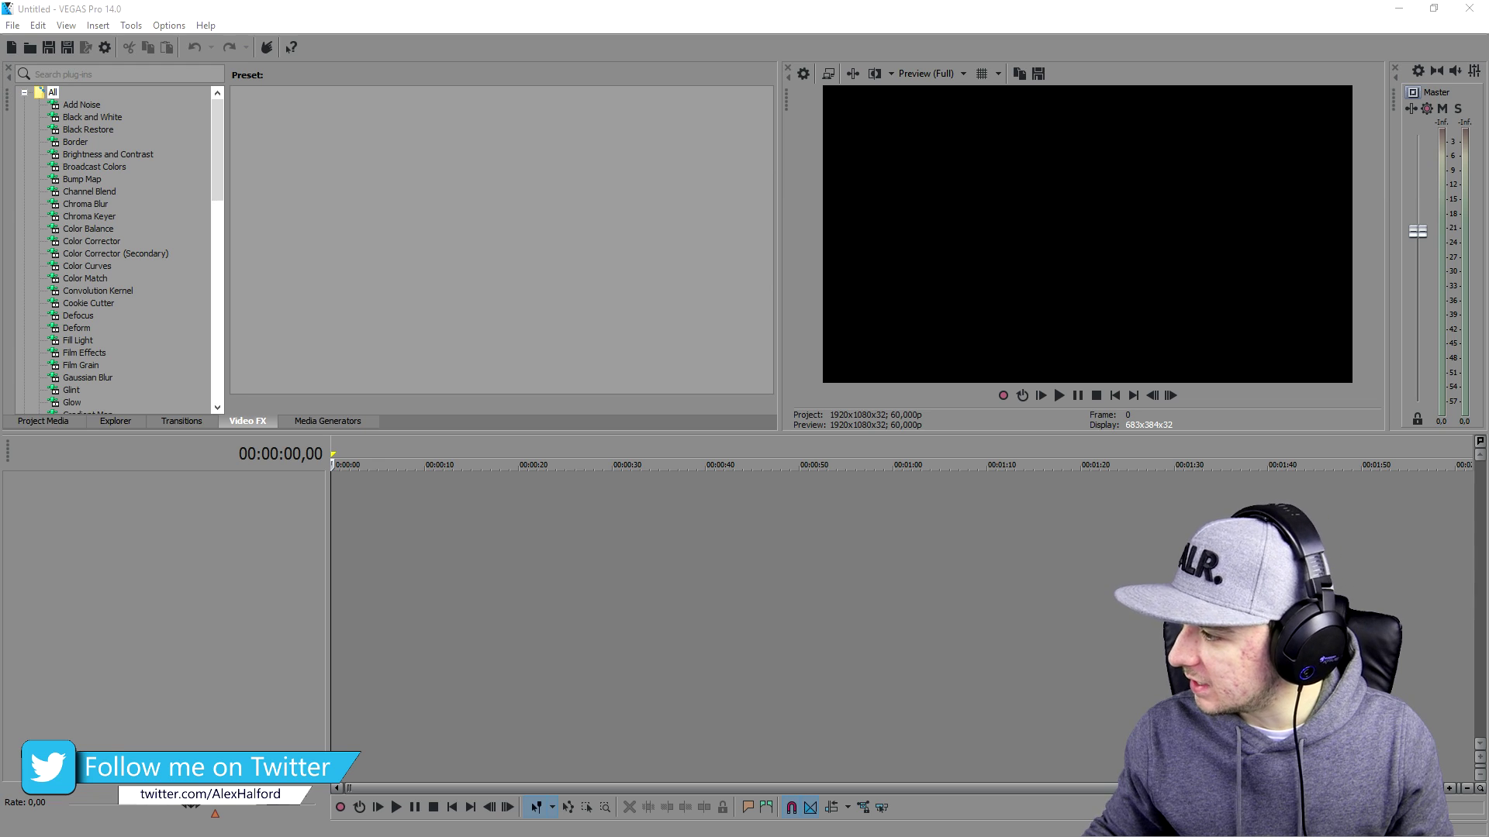
- Switch to the File Explorer window showing the tutorial folder's logo, footage and audio files
{"action": "key", "text": "alt+Tab"}
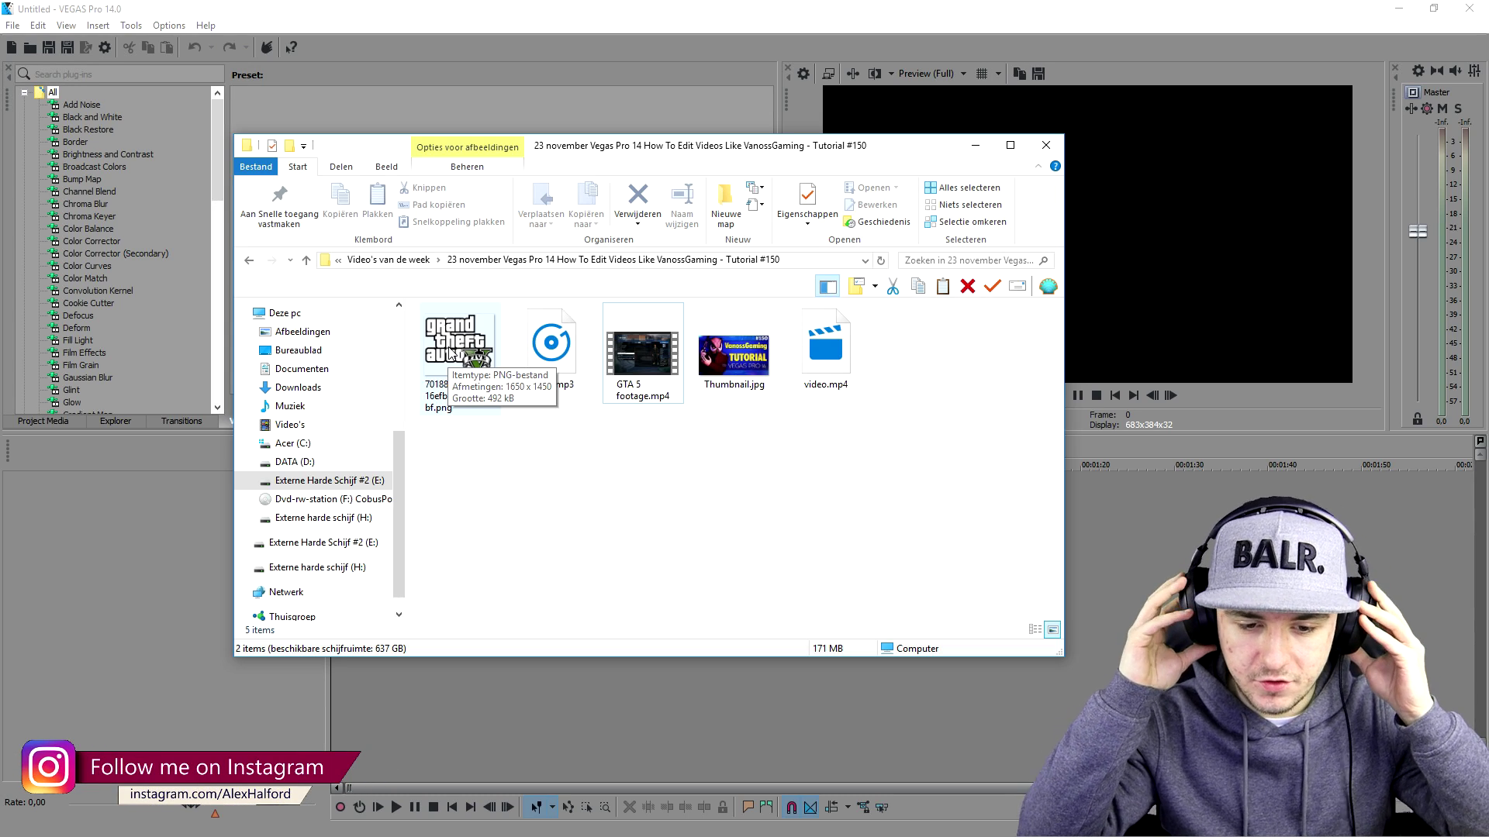
- Place the GTA V logo PNG on the timeline at zero and trim it to about 20 seconds
{"action": "left_click_drag", "start_coordinate": [452, 352], "coordinate": [384, 490]}
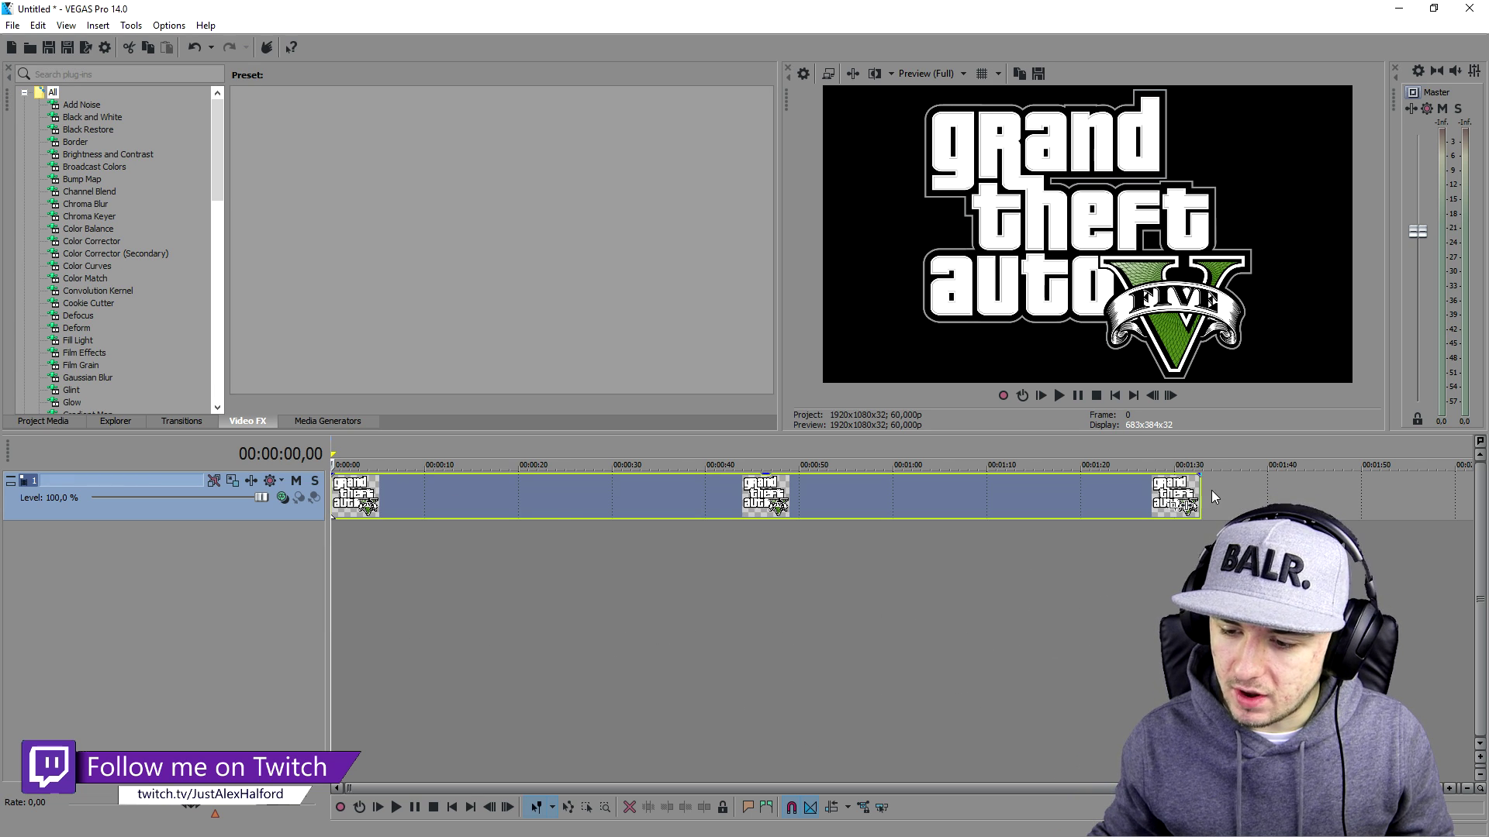
{"action": "left_click_drag", "start_coordinate": [1200, 496], "coordinate": [534, 508]}
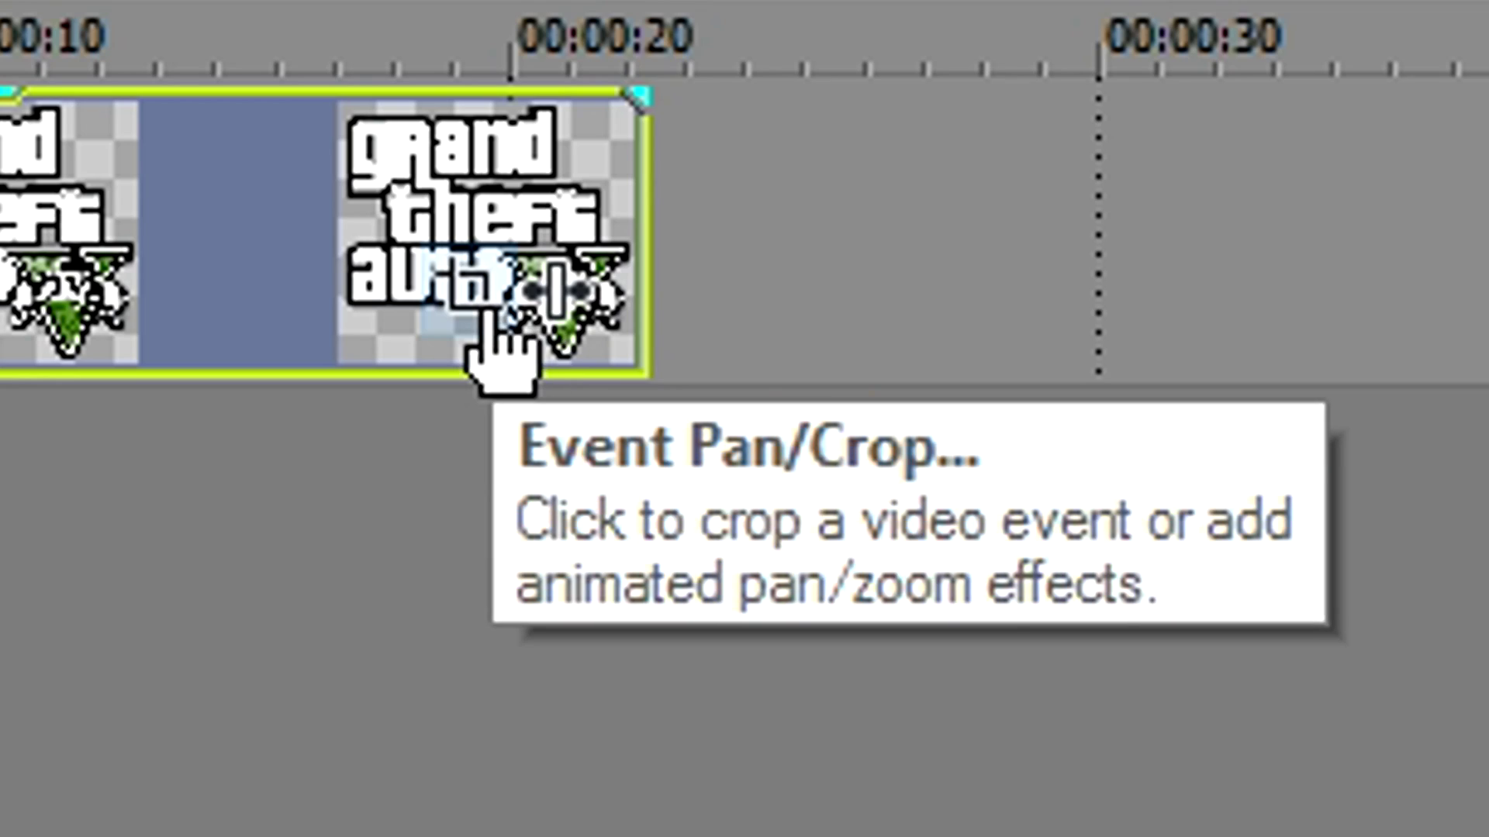
- Enlarge the logo clip's starting Pan/Crop frame so the logo appears smaller
{"action": "left_click", "coordinate": [517, 508]}
{"action": "scroll", "coordinate": [876, 490], "scroll_direction": "down", "scroll_amount": 2}
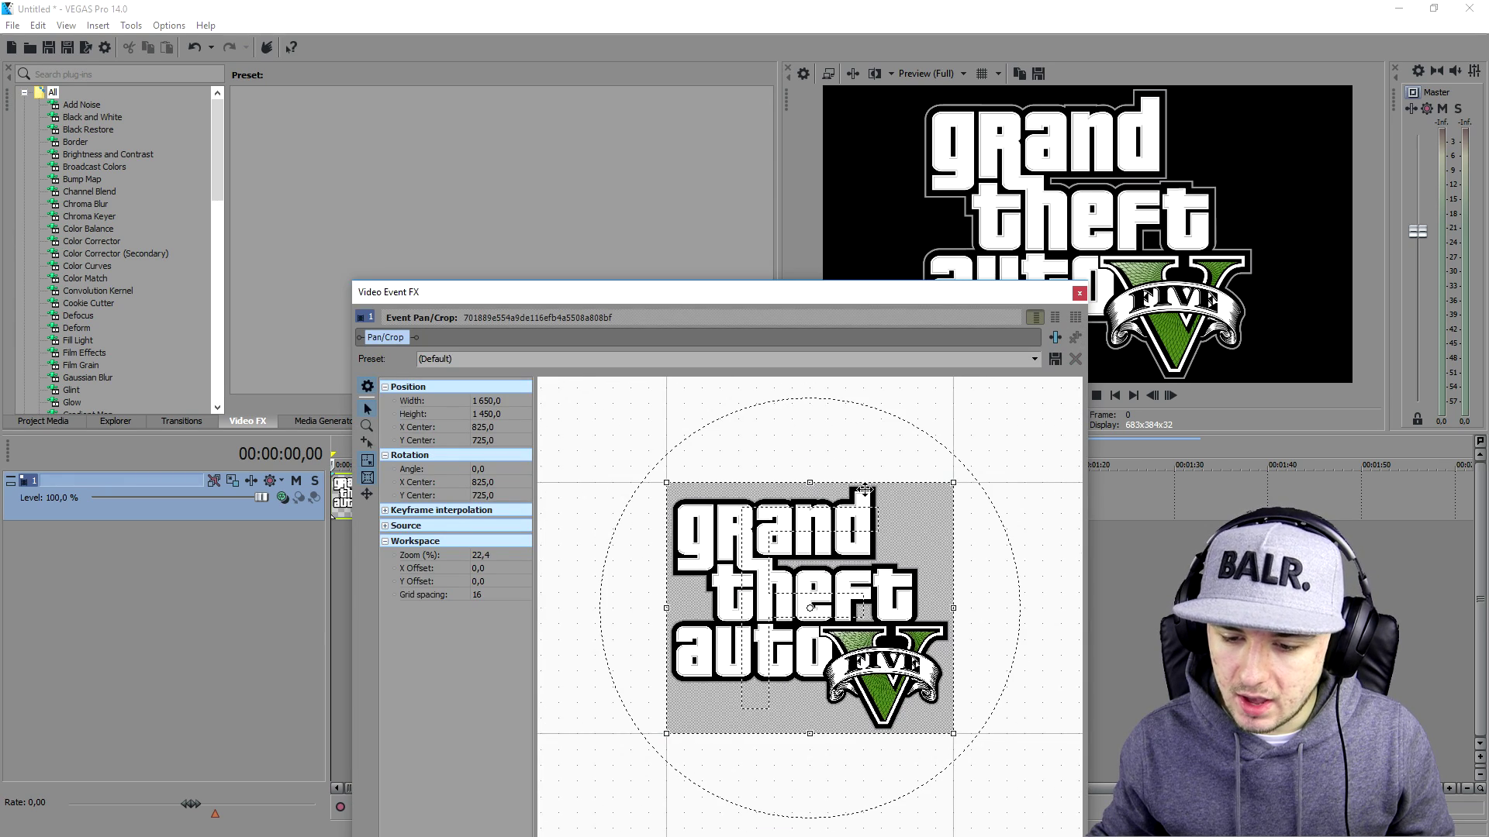
{"action": "left_click_drag", "start_coordinate": [953, 483], "coordinate": [1105, 436]}
{"action": "left_click_drag", "start_coordinate": [850, 293], "coordinate": [584, 53]}
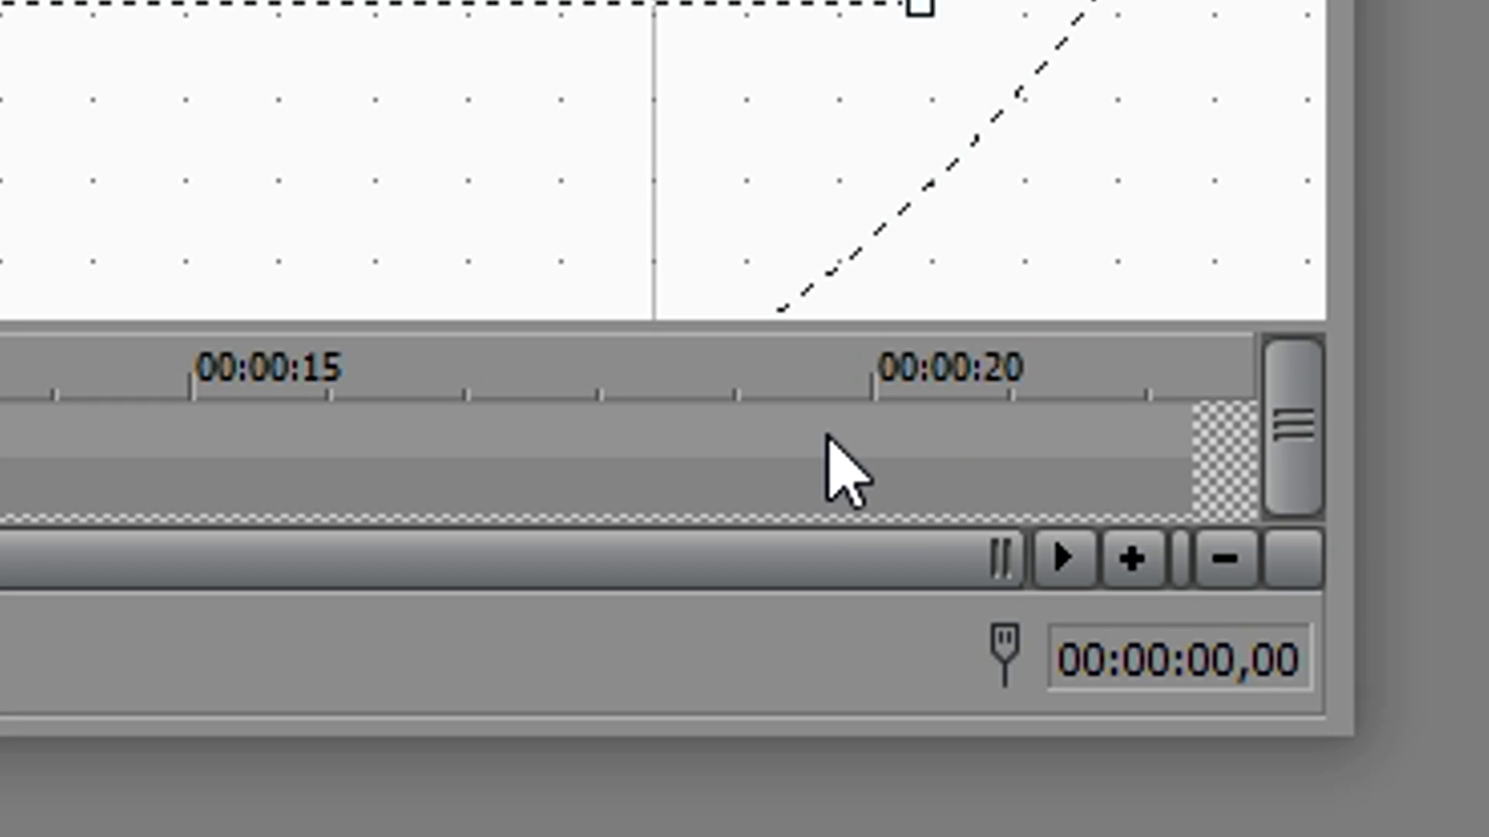
- Add a Pan/Crop keyframe near 19.4 s, narrowing the frame from 2239 to 1935.6 wide
{"action": "left_click", "coordinate": [720, 622]}
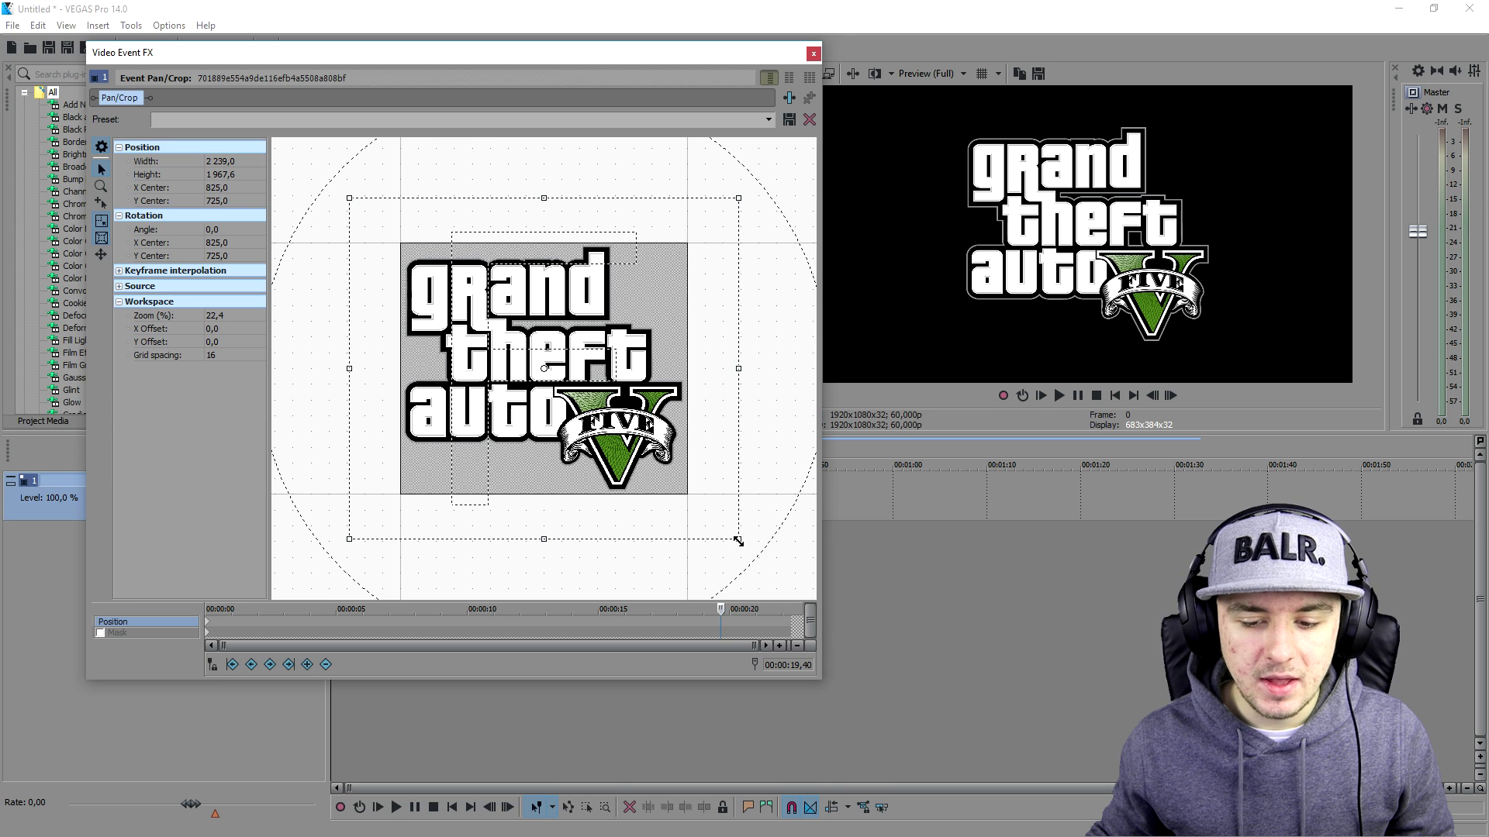
{"action": "left_click_drag", "start_coordinate": [732, 546], "coordinate": [712, 517]}
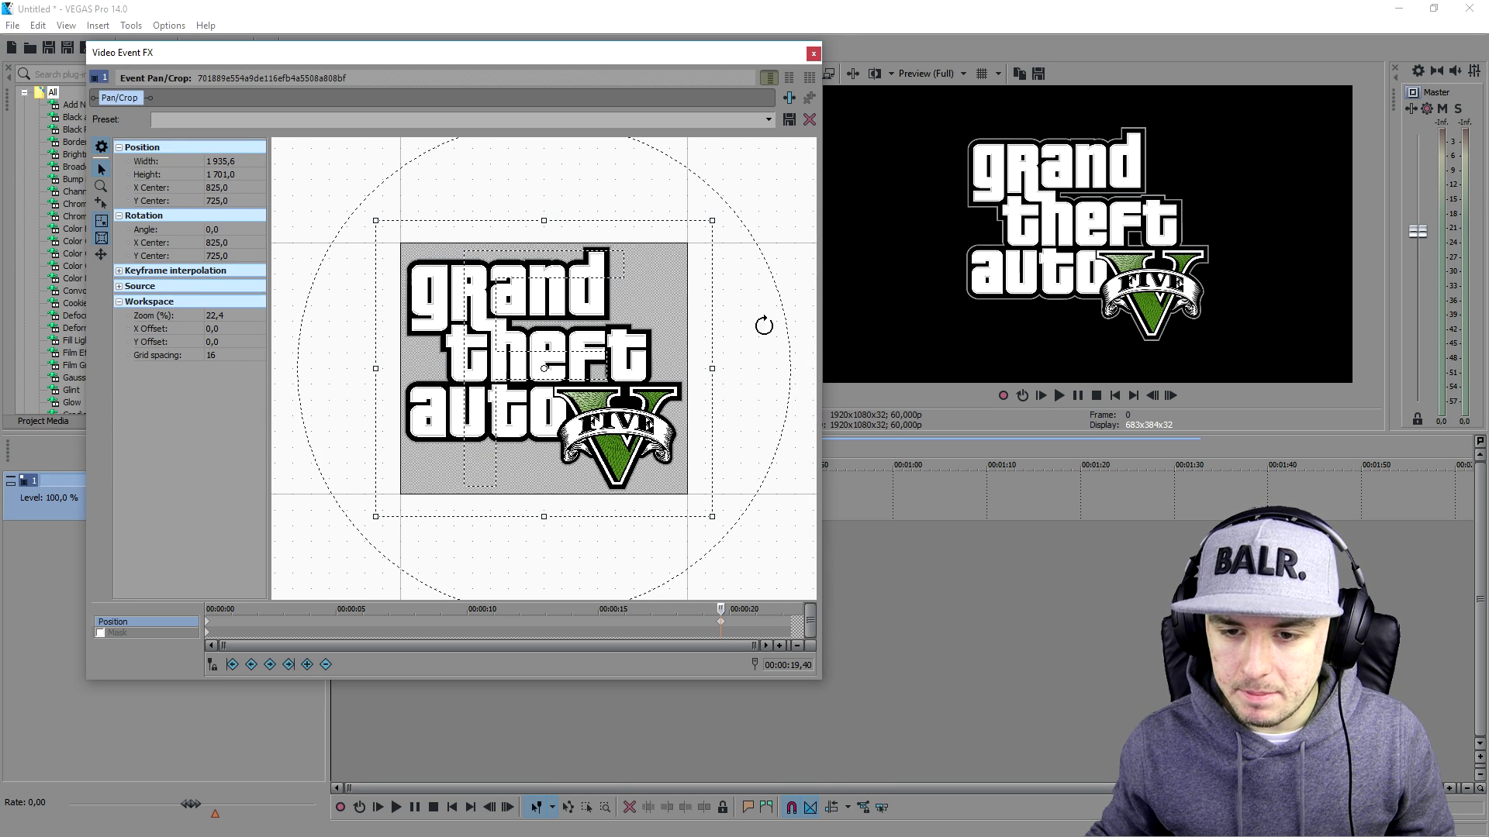
{"action": "left_click", "coordinate": [813, 53]}
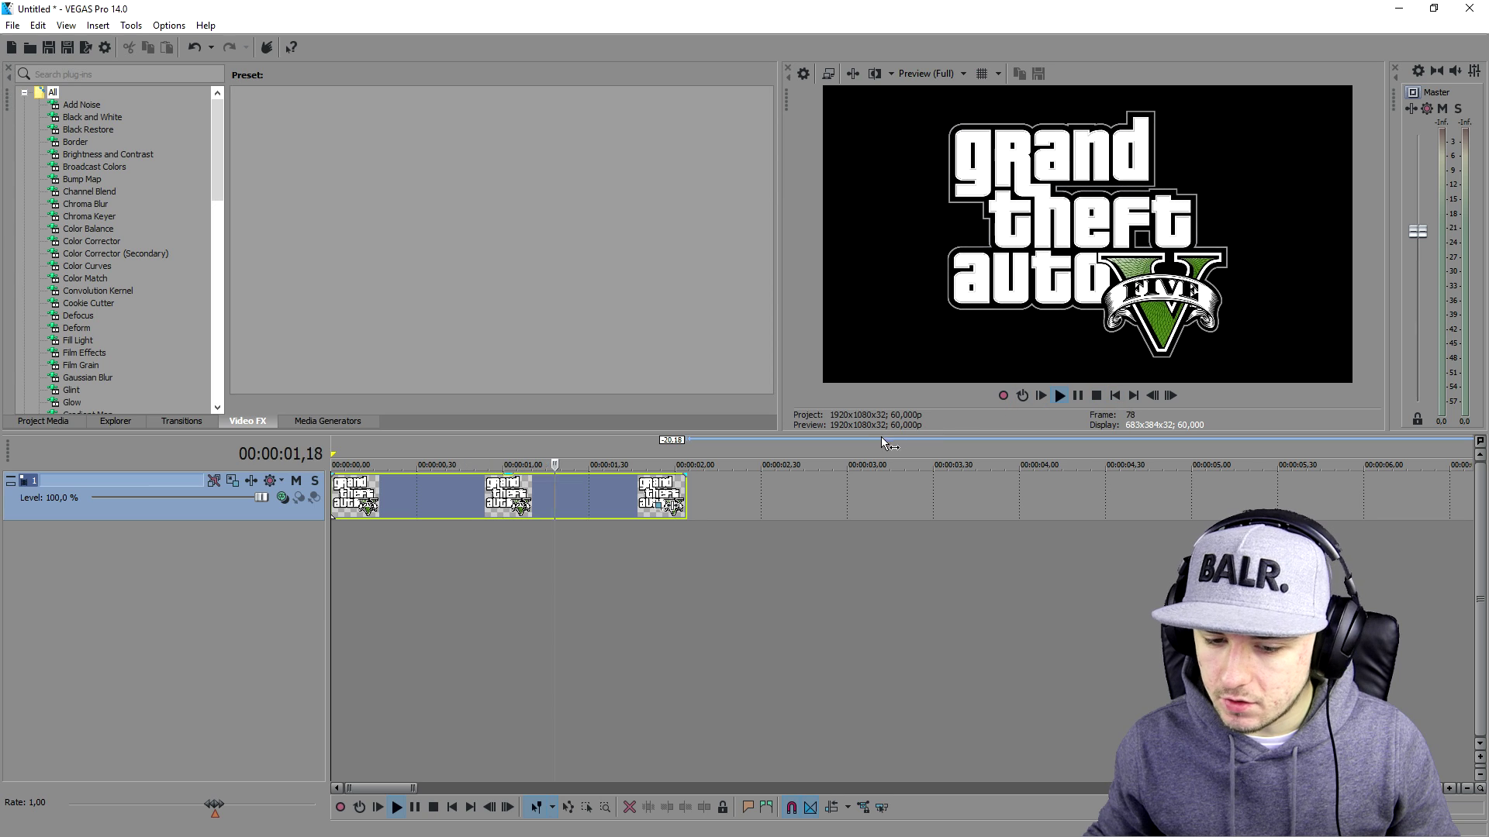
{"action": "key", "text": "space"}
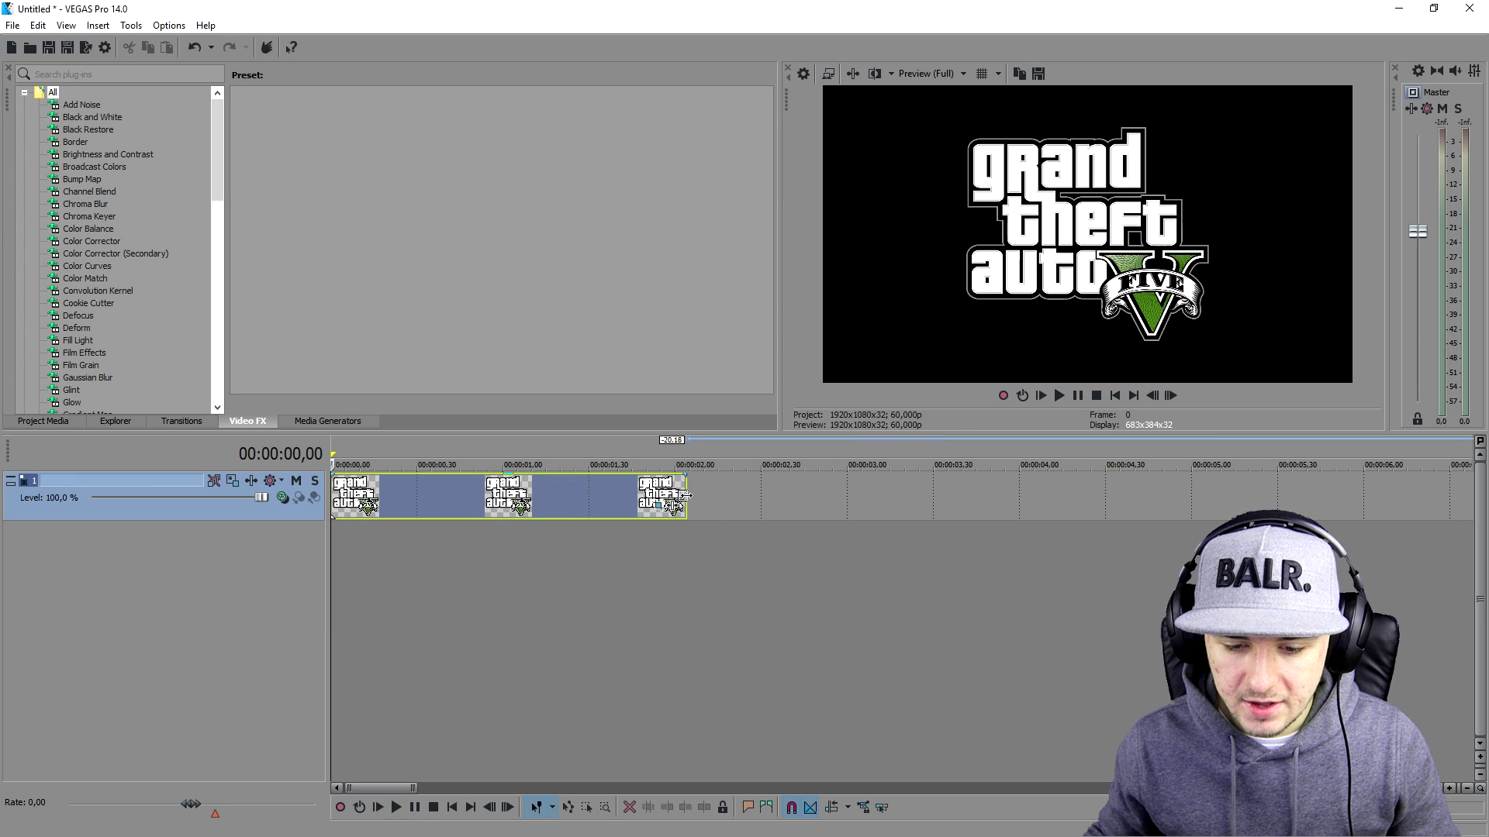
- Review the logo clip's Pan/Crop at its end and give the clip a fade-out
{"action": "left_click", "coordinate": [685, 495]}
{"action": "left_click", "coordinate": [653, 509]}
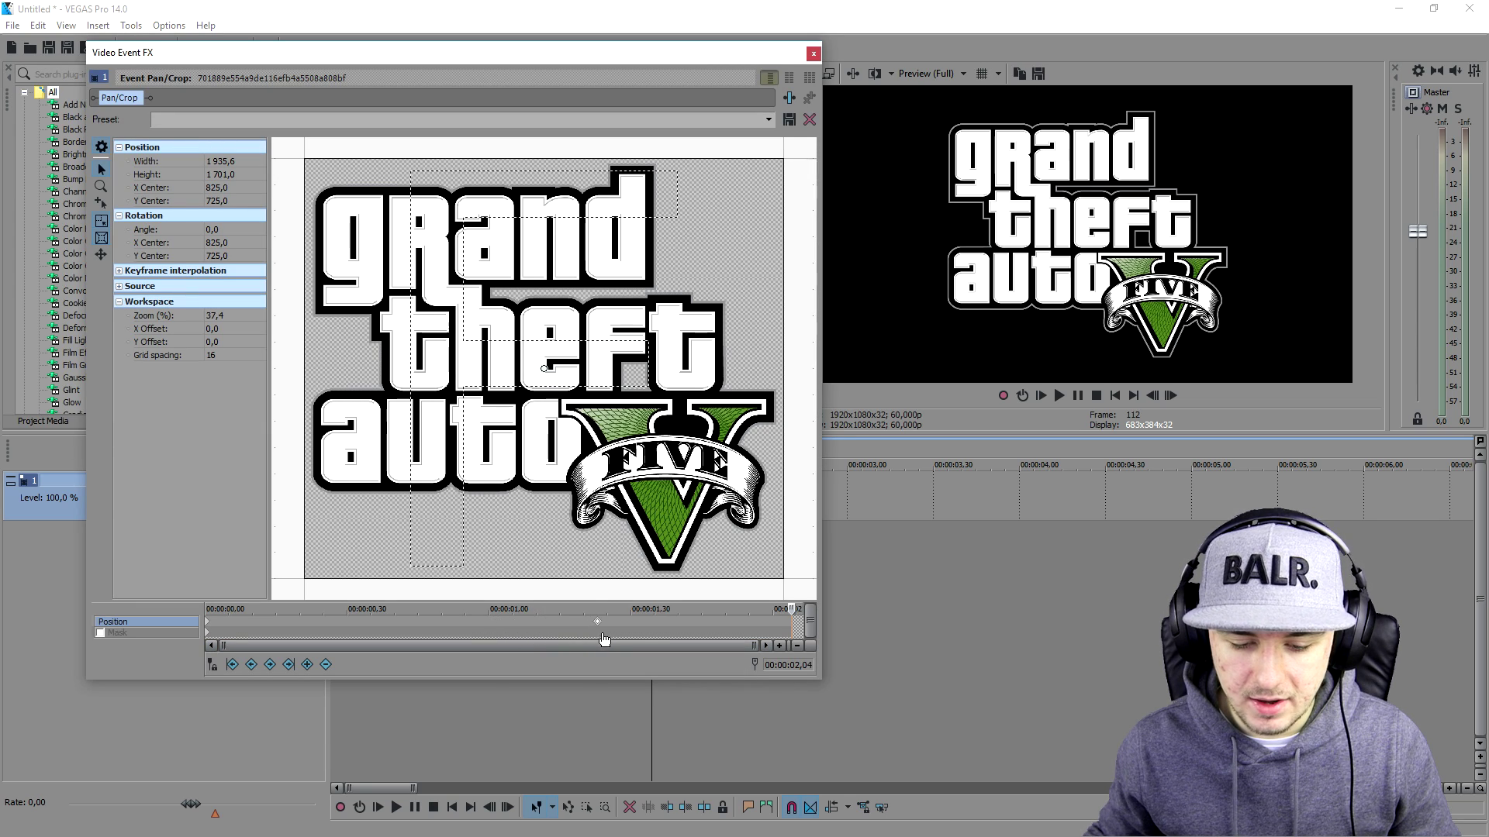
{"action": "left_click", "coordinate": [813, 53]}
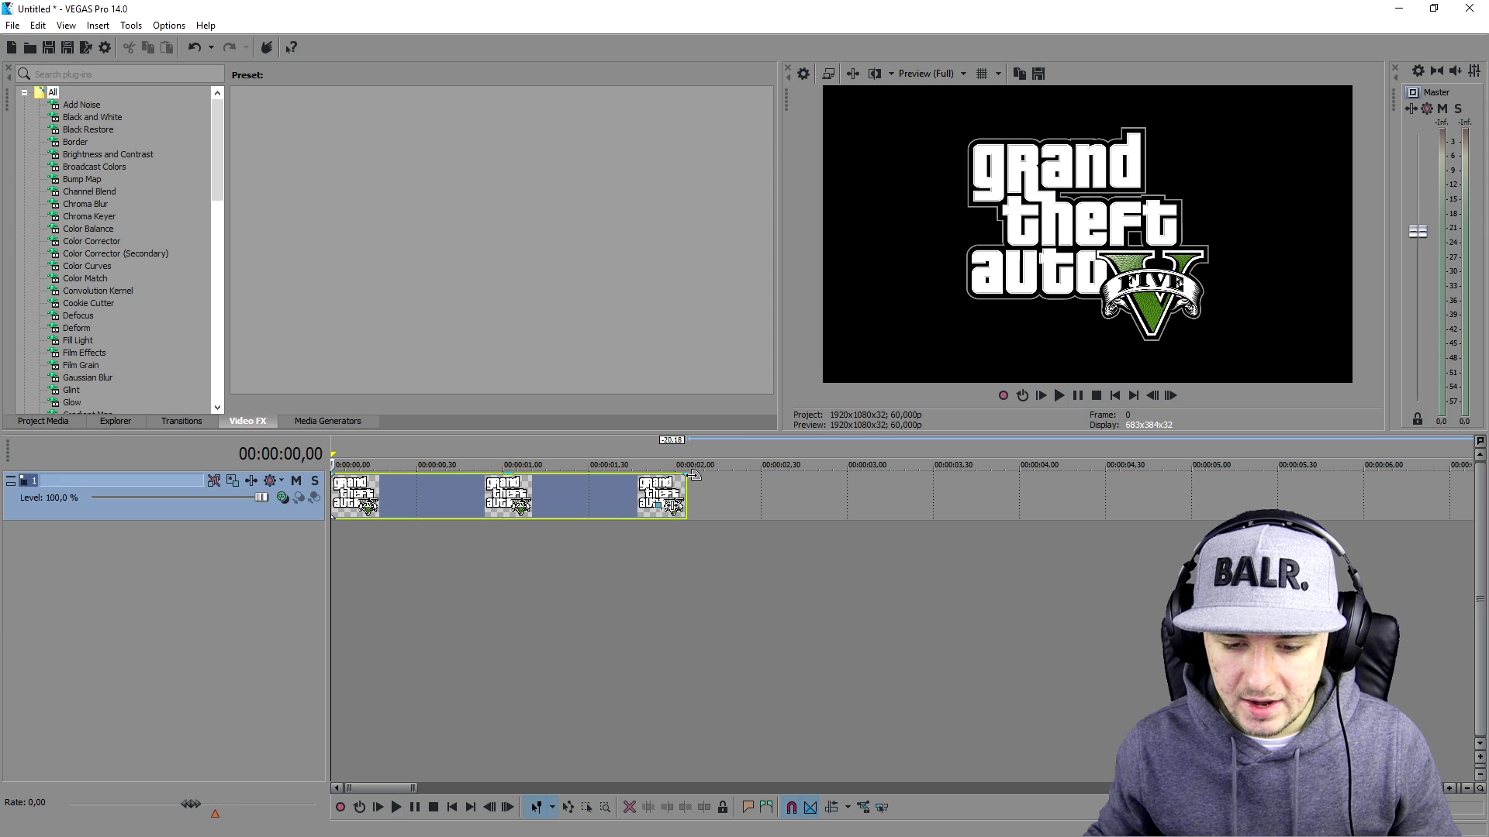
{"action": "left_click_drag", "start_coordinate": [684, 474], "coordinate": [617, 470]}
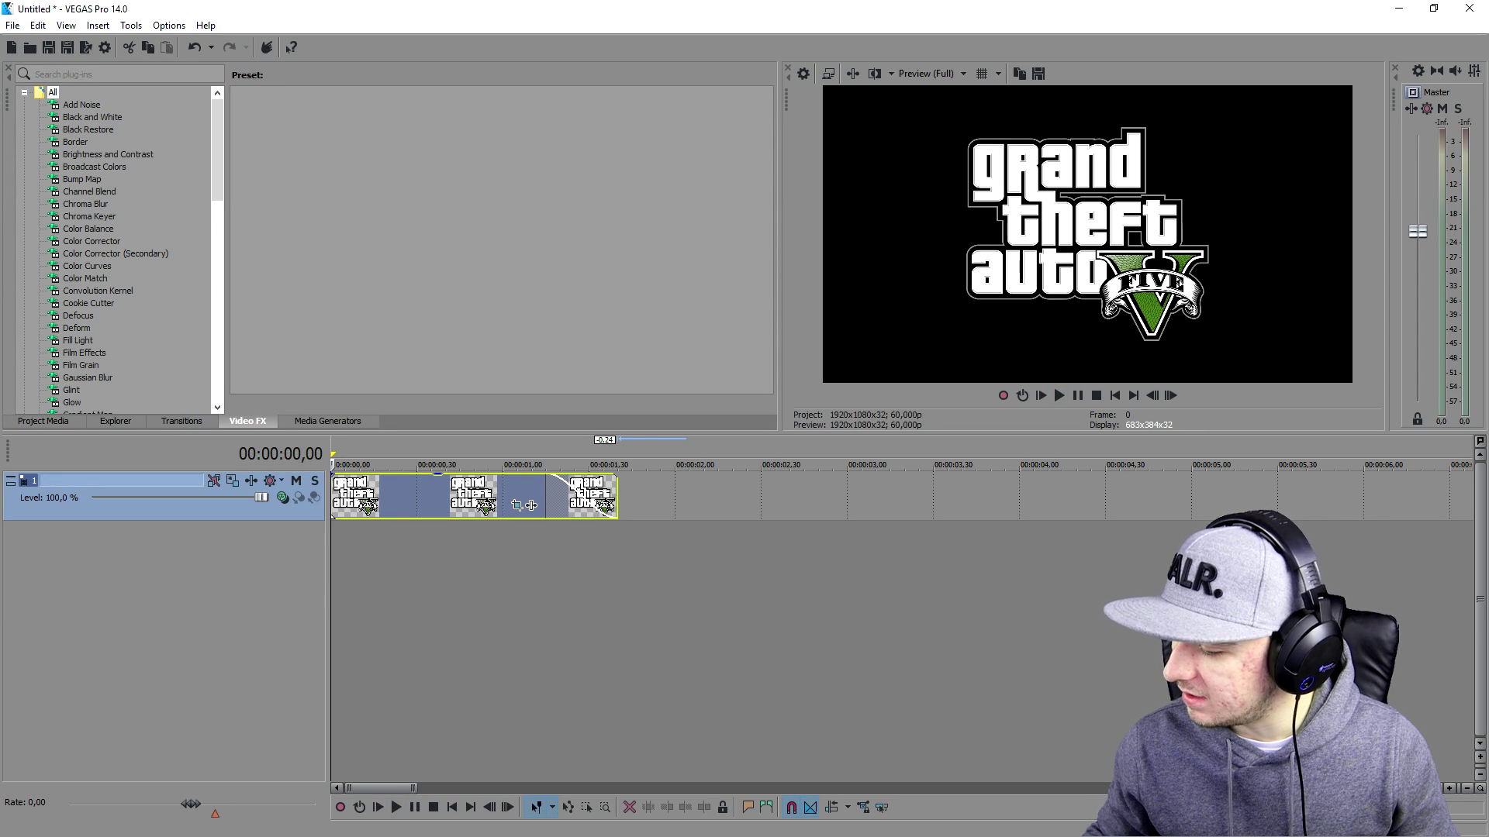
- Place GTA 5 footage.mp4 after the logo clip, with its audio on a second track
{"action": "key", "text": "alt+Tab"}
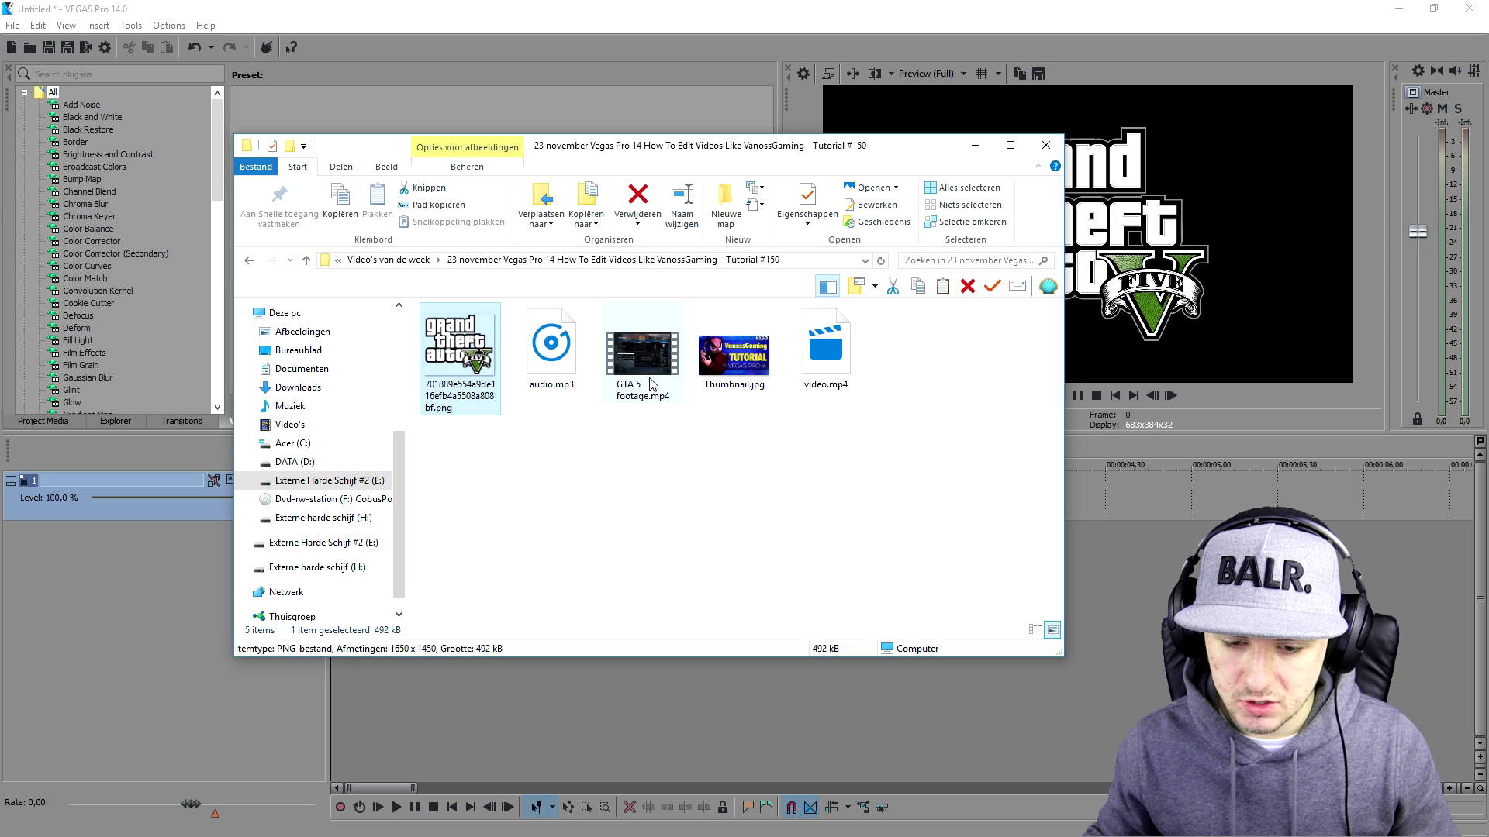
{"action": "left_click_drag", "start_coordinate": [652, 385], "coordinate": [961, 427]}
{"action": "left_click_drag", "start_coordinate": [1184, 508], "coordinate": [1076, 556]}
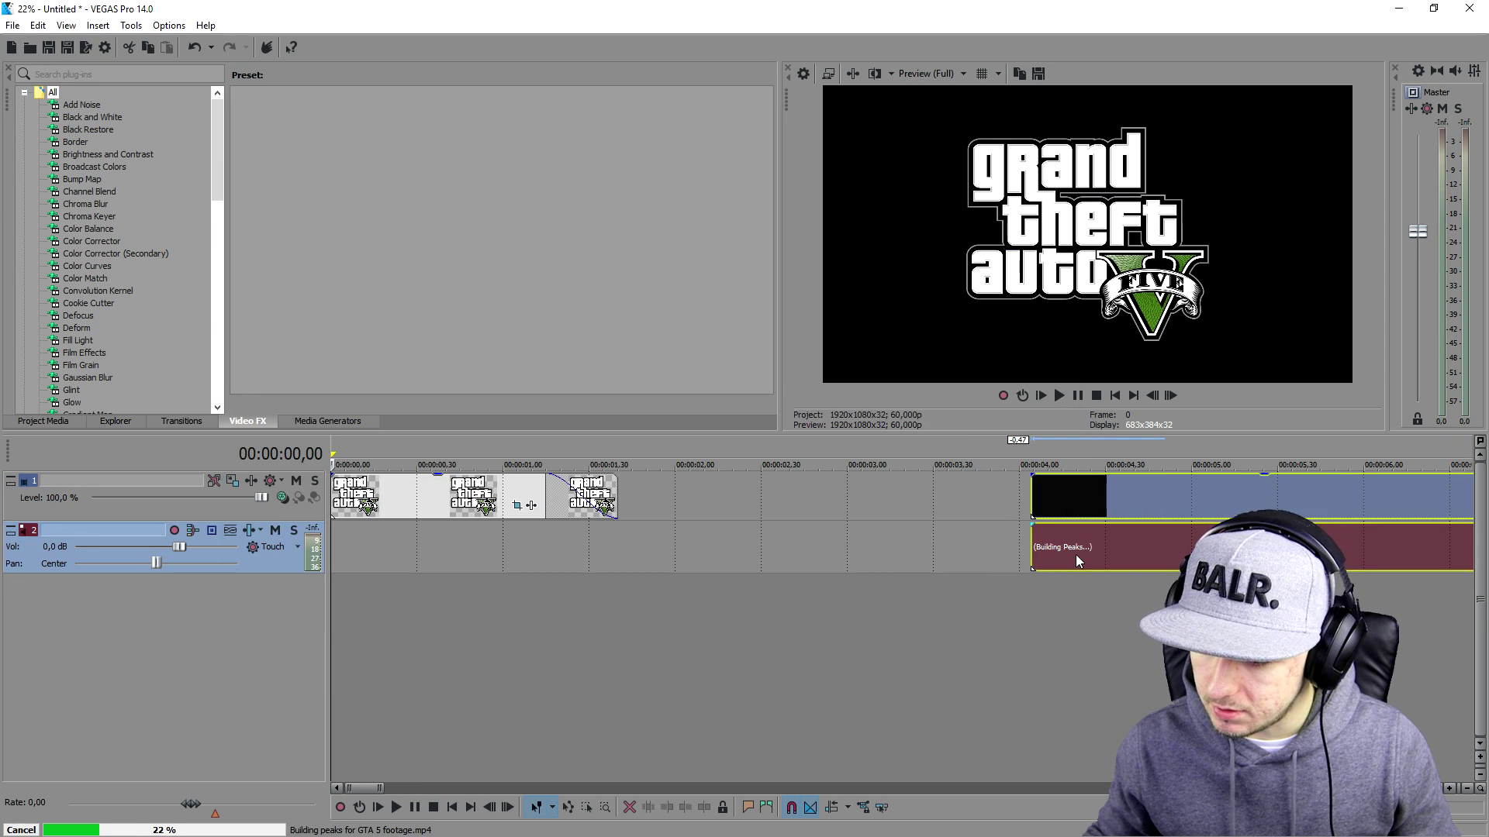
{"action": "scroll", "coordinate": [864, 538], "scroll_direction": "down", "scroll_amount": 5}
{"action": "left_click", "coordinate": [781, 535]}
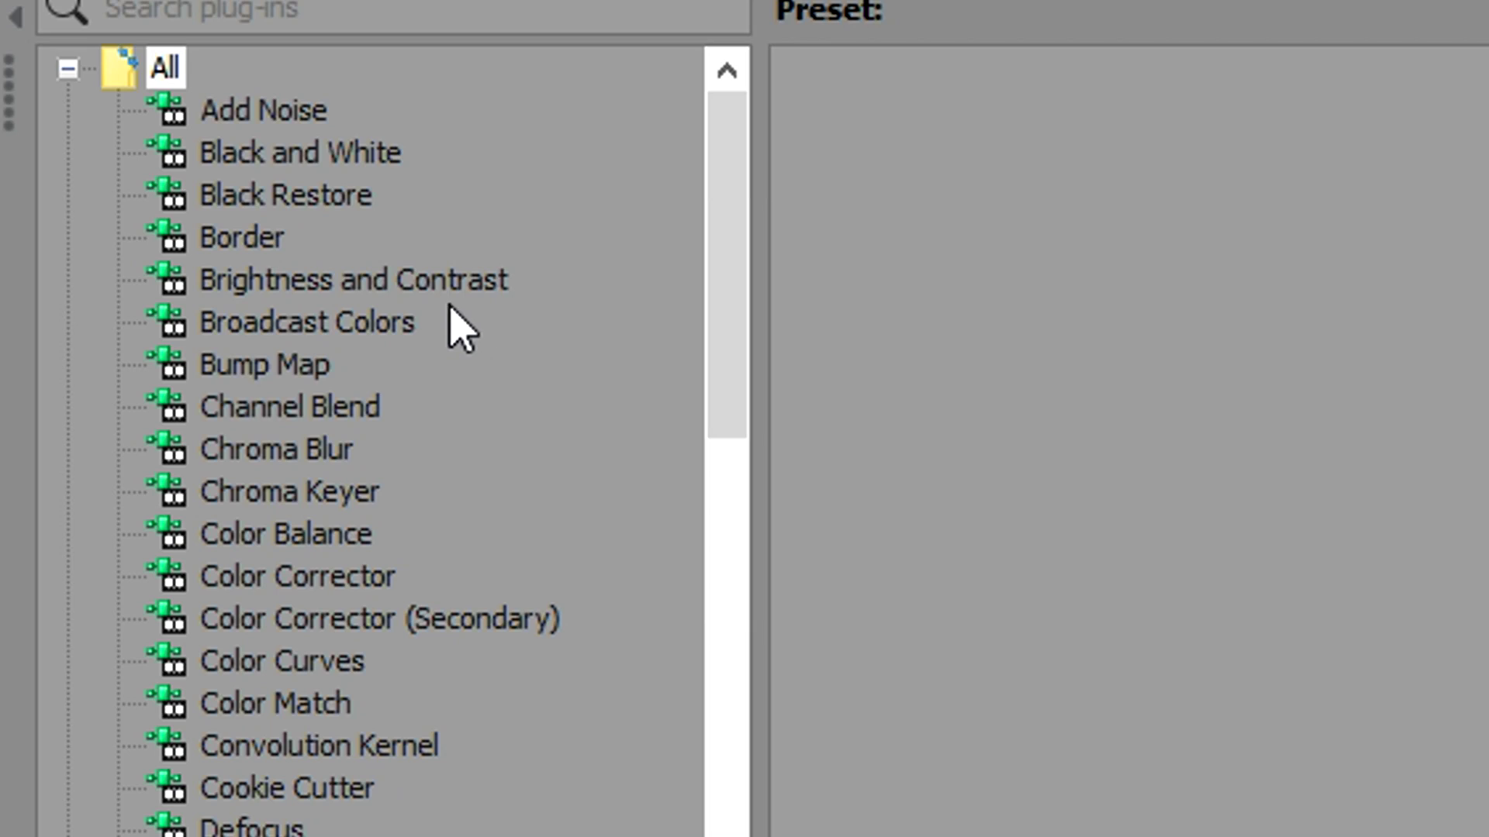
- Apply the Default Brightness and Contrast preset to the gameplay footage with Contrast 0,156
{"action": "left_click", "coordinate": [134, 156]}
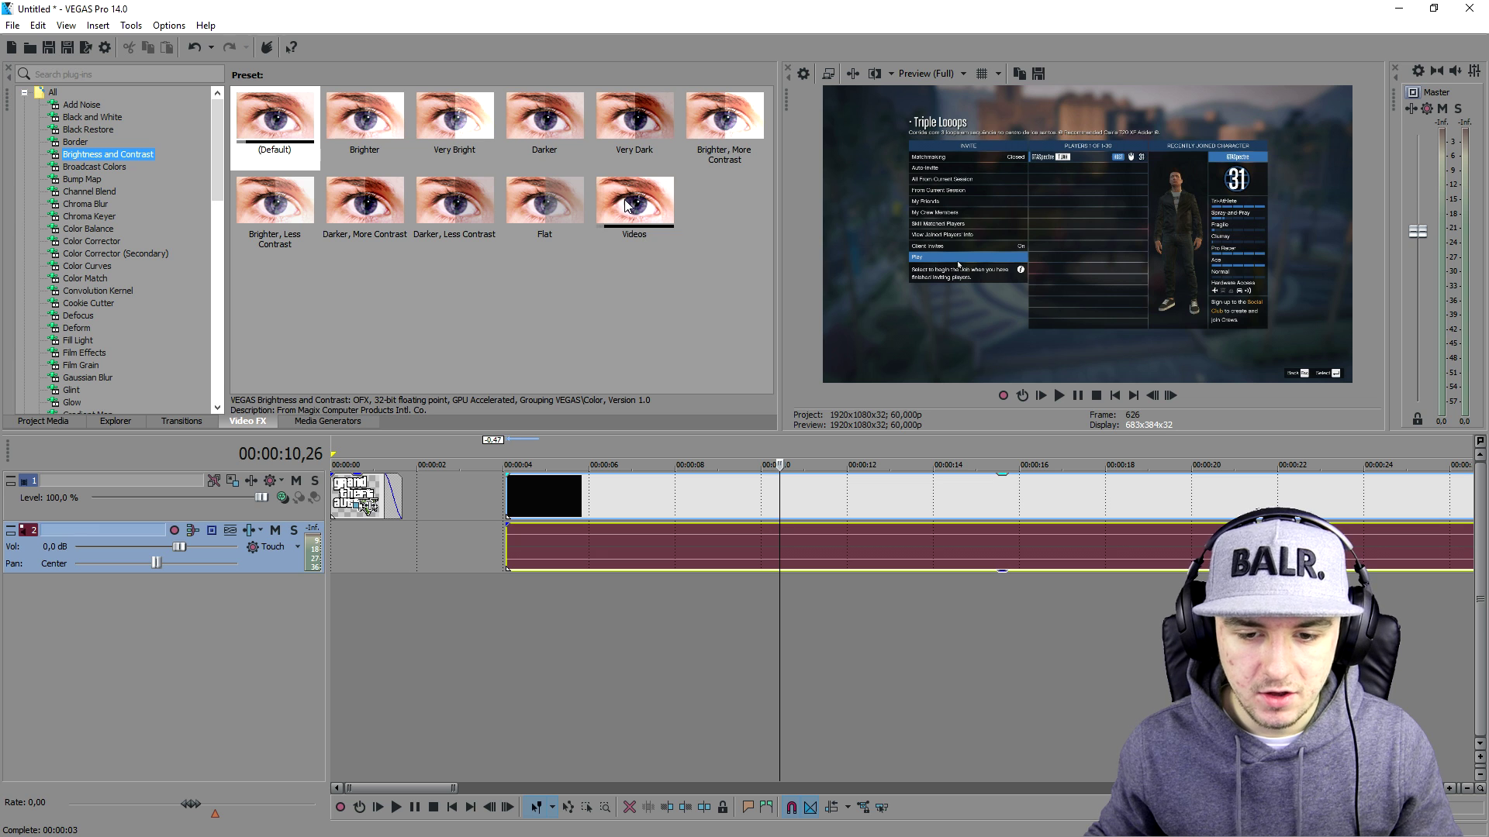
{"action": "left_click", "coordinate": [650, 246]}
{"action": "left_click_drag", "start_coordinate": [265, 133], "coordinate": [666, 492]}
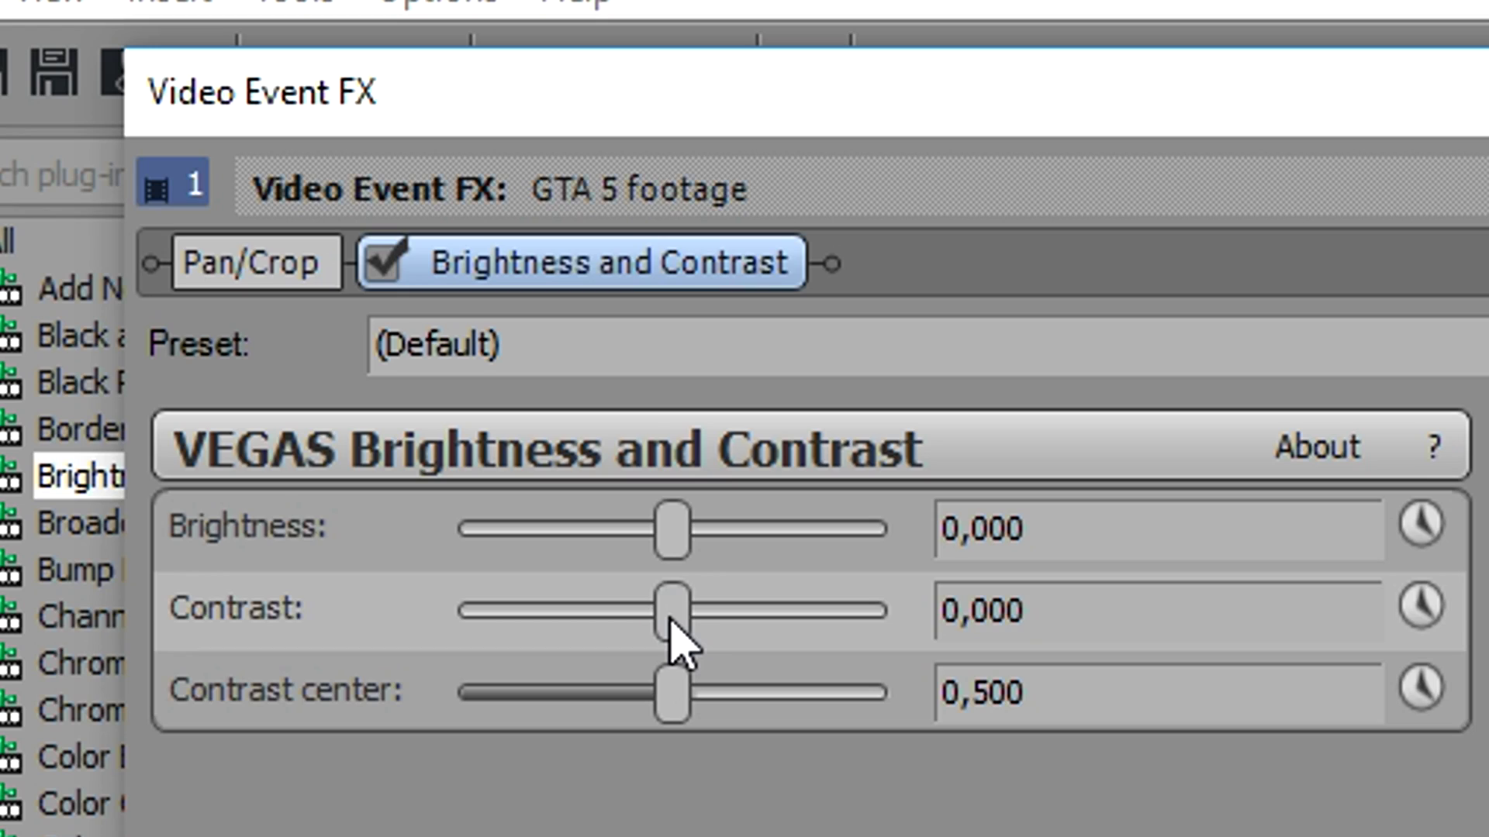
{"action": "left_click_drag", "start_coordinate": [231, 193], "coordinate": [241, 194]}
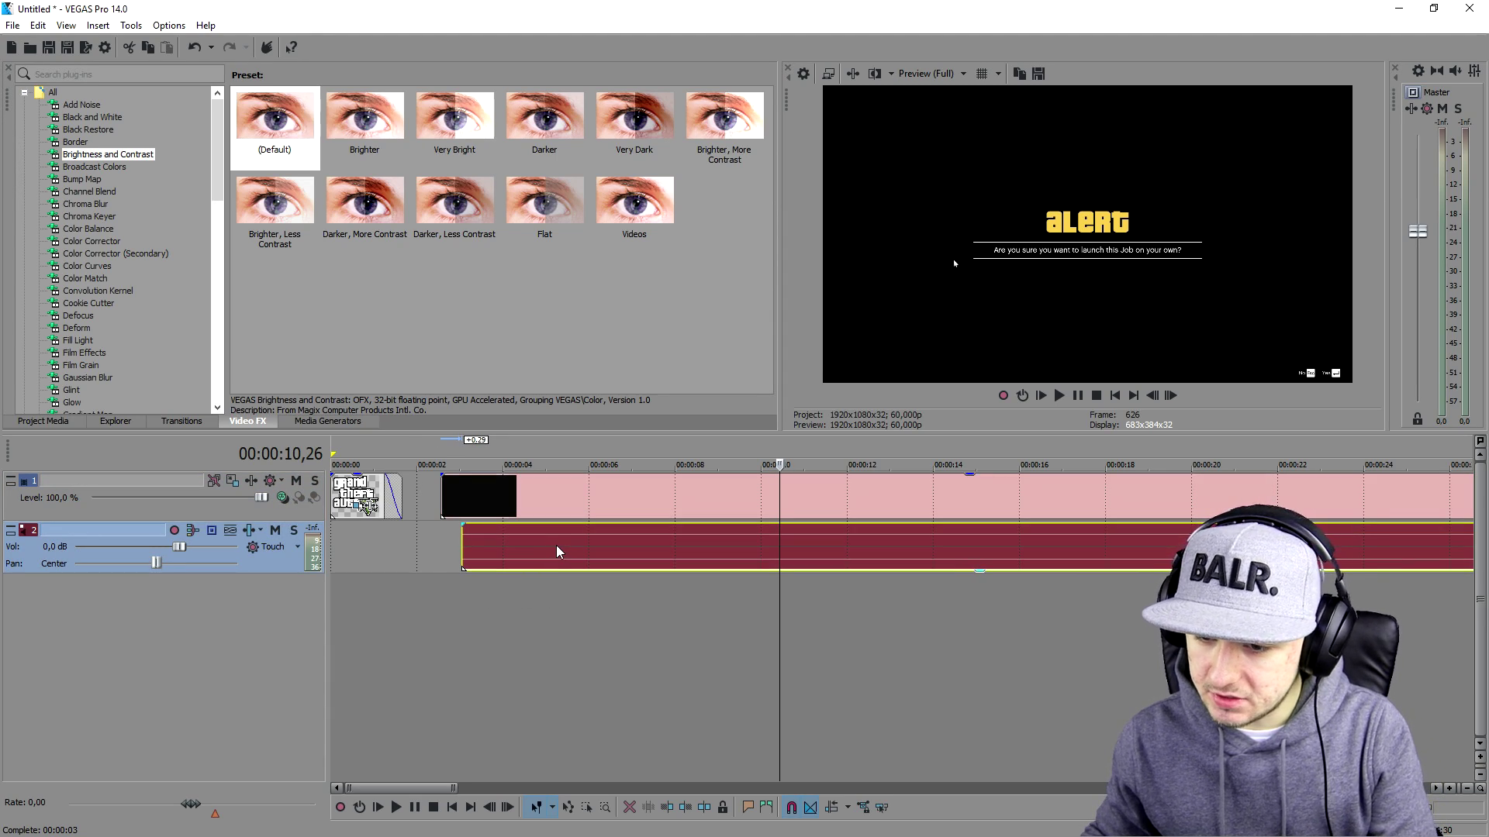
- Scrub the footage to find the race start and slip the event to begin there
{"action": "left_click", "coordinate": [842, 492]}
{"action": "key", "text": "space"}
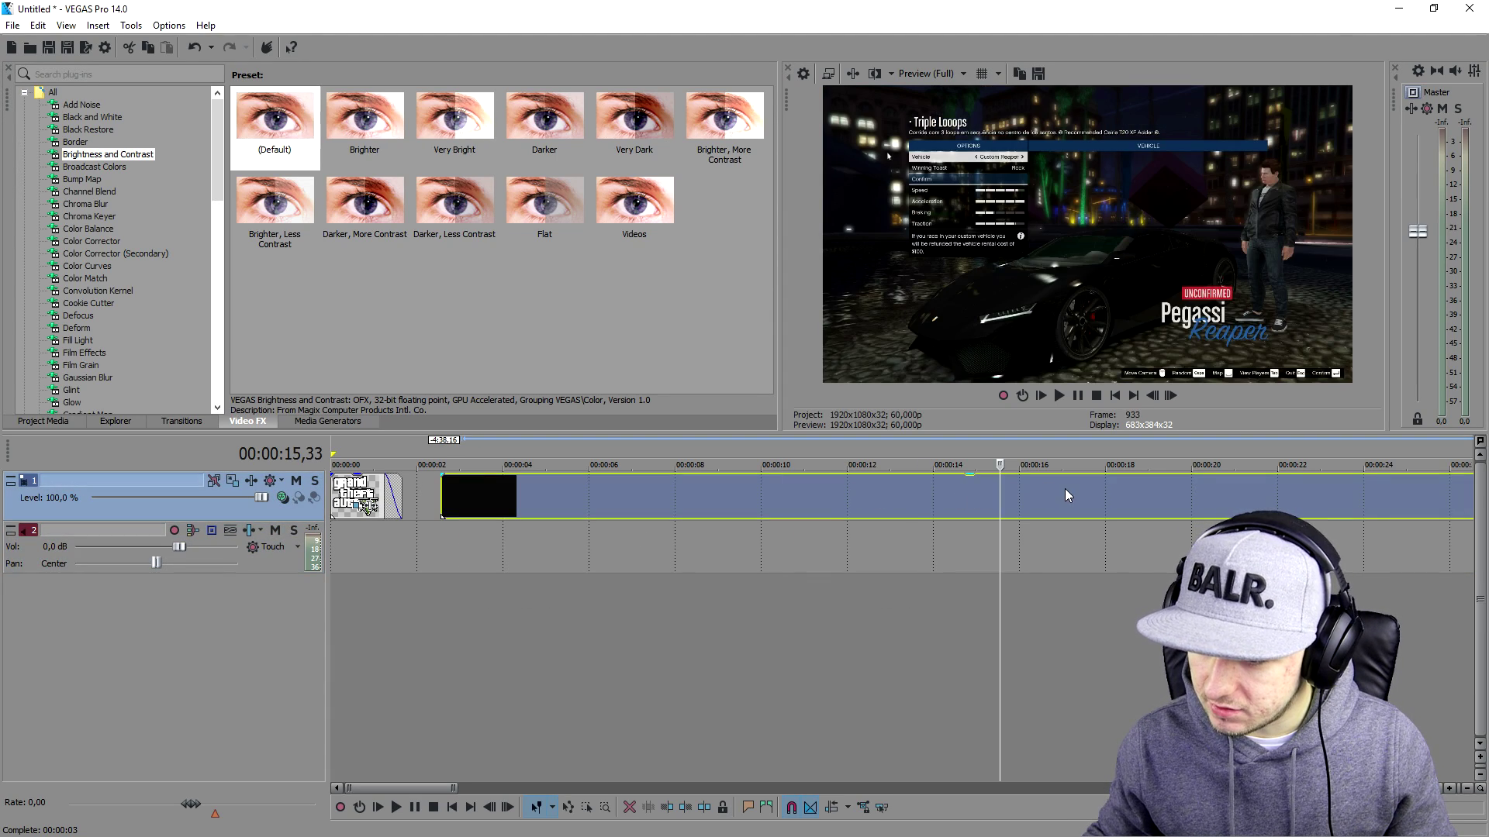
{"action": "scroll", "coordinate": [1064, 488], "scroll_direction": "down", "scroll_amount": 3}
{"action": "left_click", "coordinate": [991, 500]}
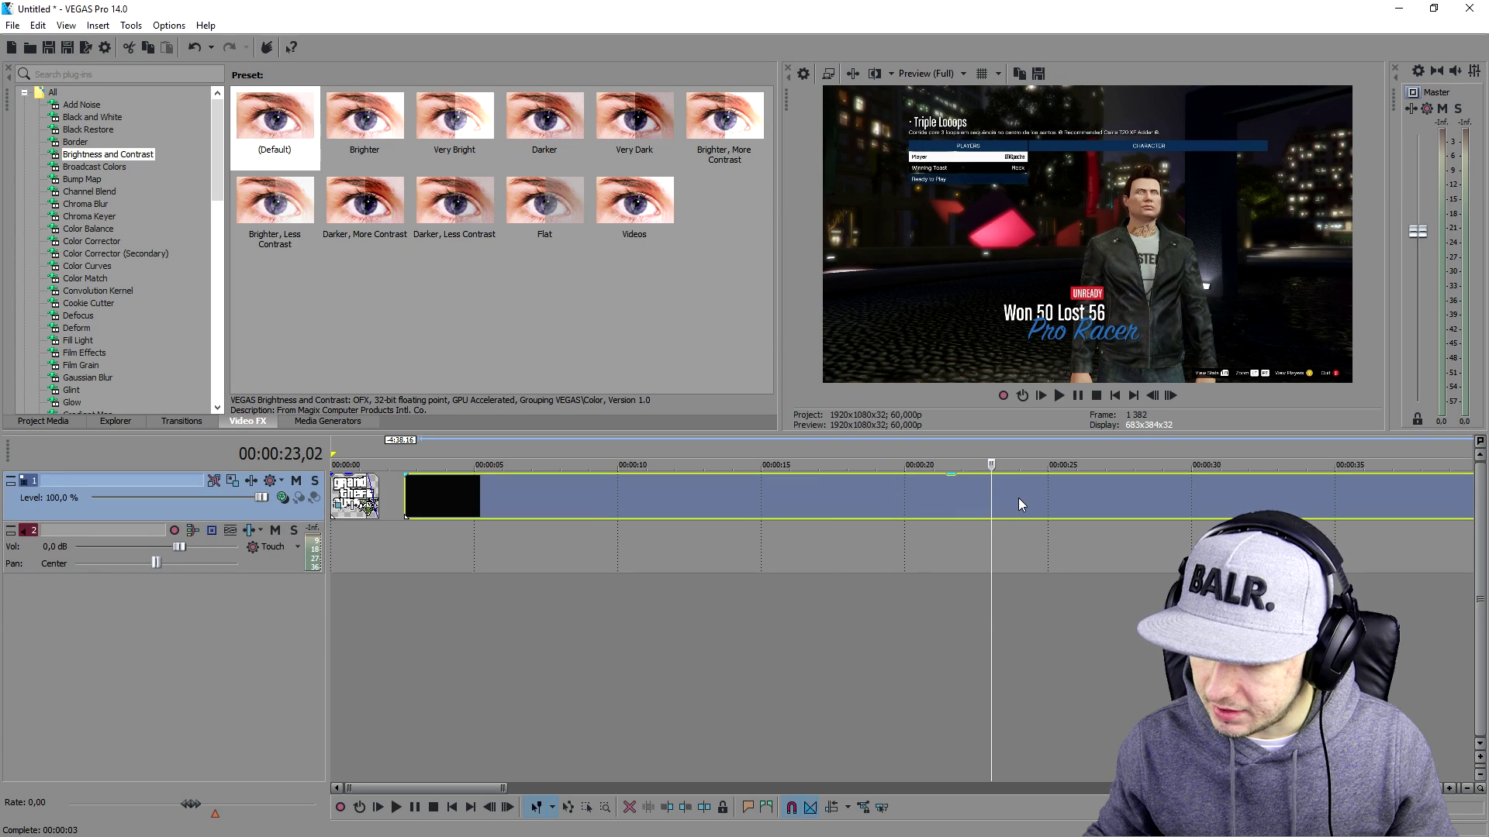
{"action": "left_click", "coordinate": [1095, 493]}
{"action": "left_click", "coordinate": [977, 491]}
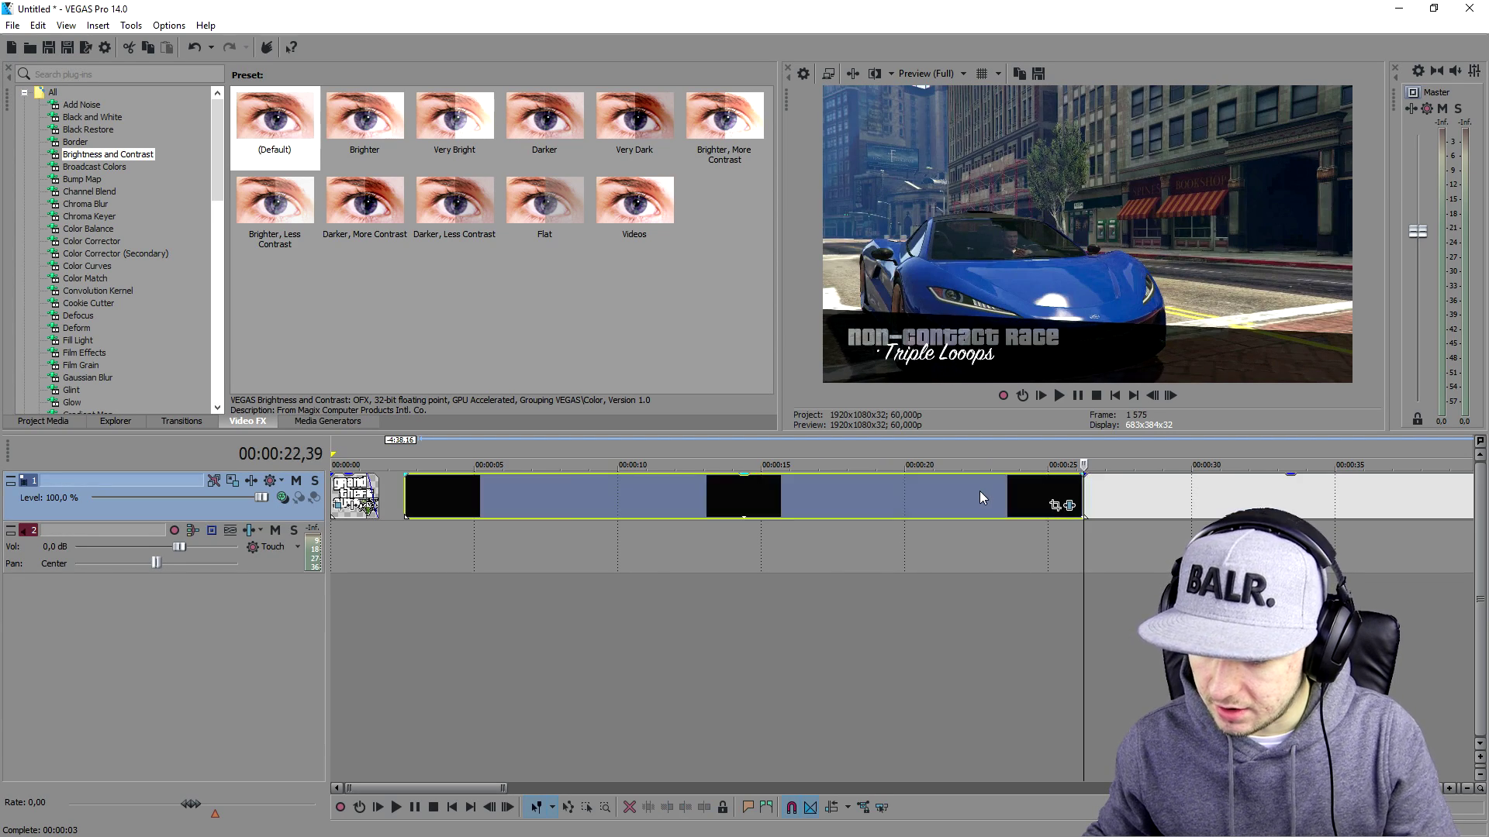
{"action": "scroll", "coordinate": [844, 490], "scroll_direction": "down", "scroll_amount": 3}
{"action": "left_click_drag", "start_coordinate": [526, 486], "coordinate": [518, 489]}
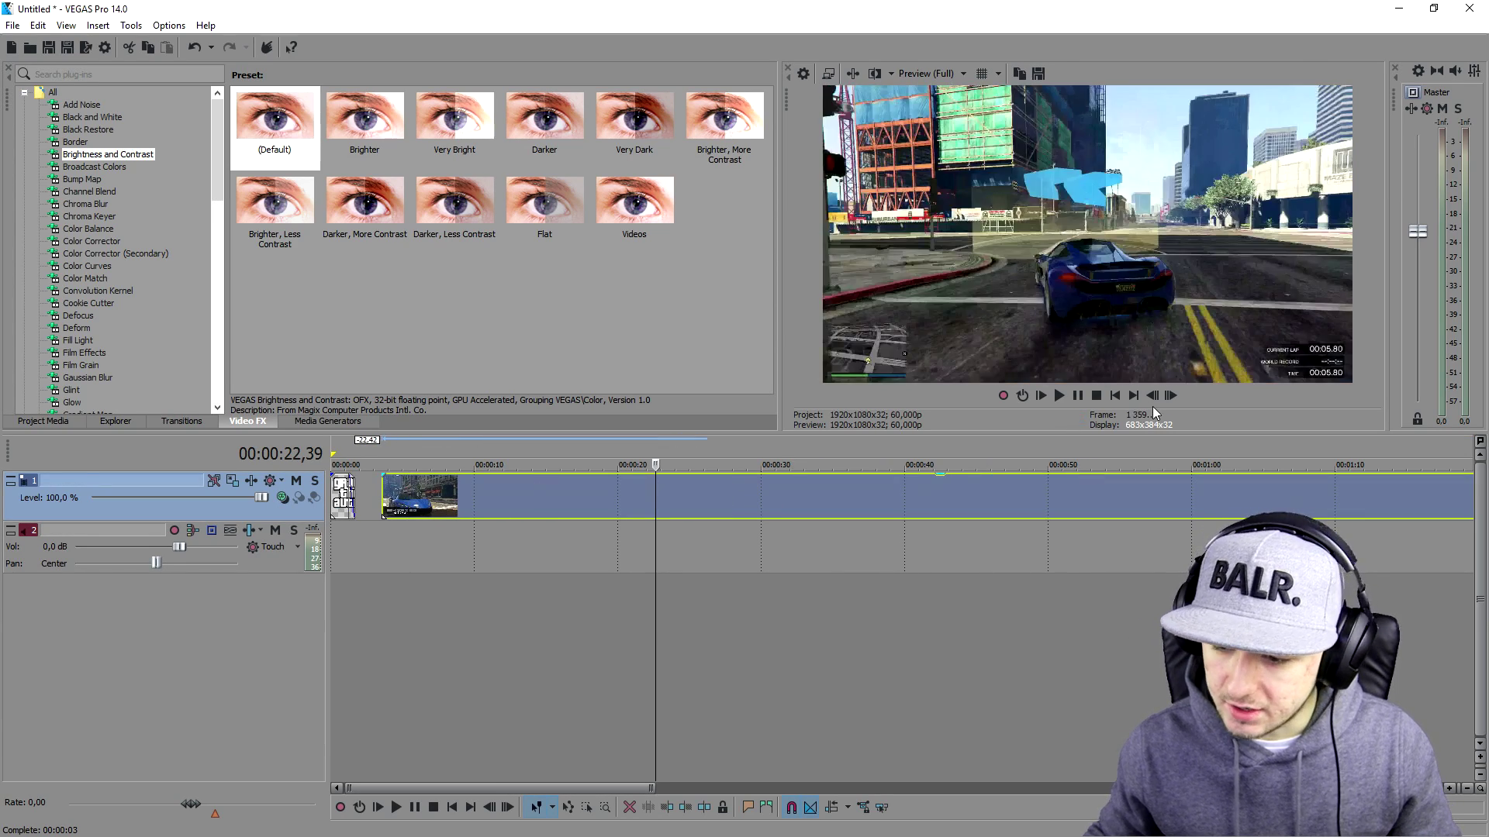
{"action": "left_click", "coordinate": [1116, 396]}
{"action": "scroll", "coordinate": [612, 493], "scroll_direction": "up", "scroll_amount": 5}
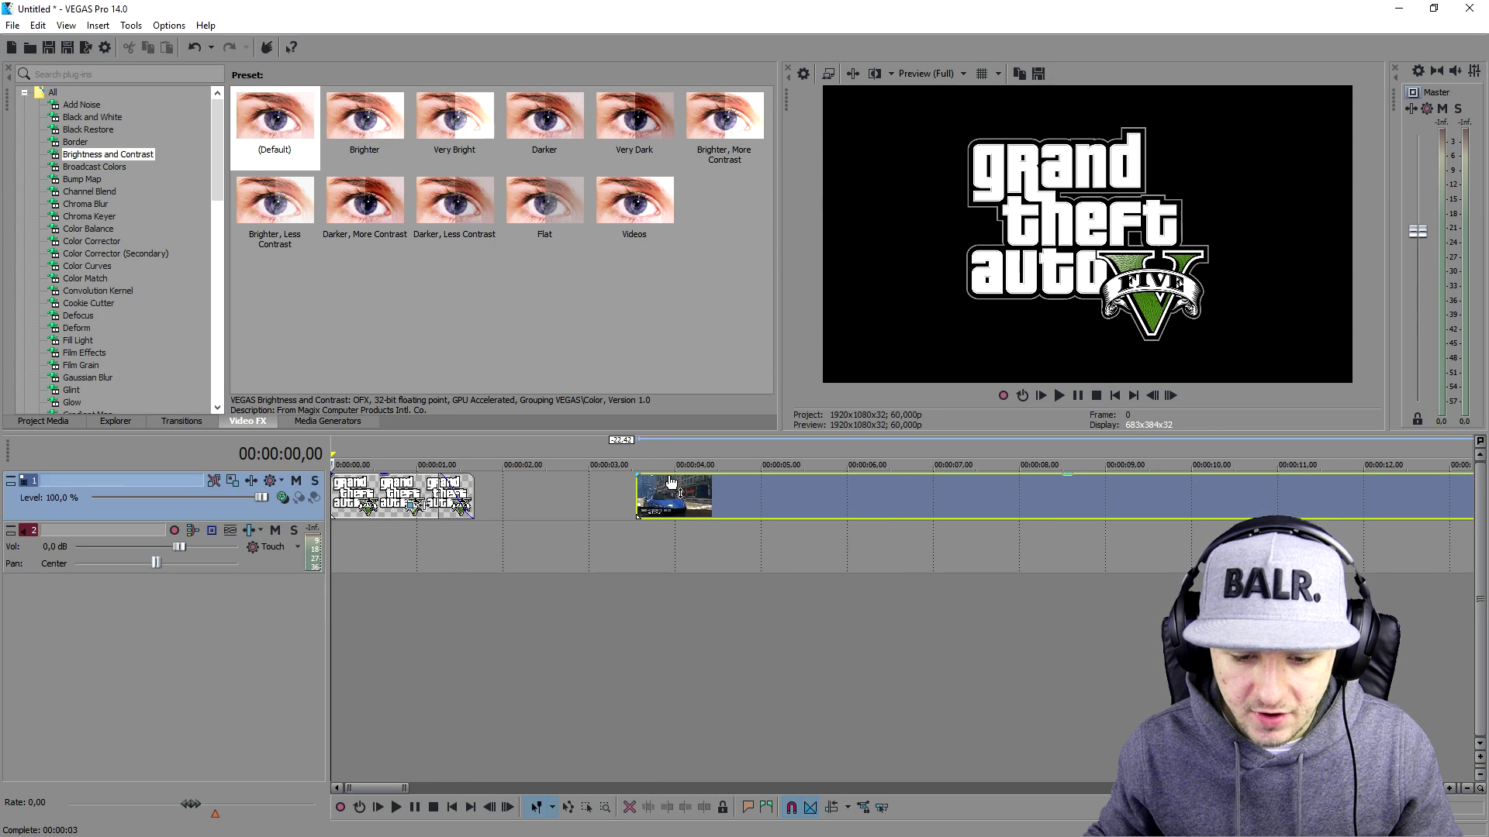
- Fade the gameplay in, move it right after the logo clips at about 2 seconds, and preview
{"action": "left_click_drag", "start_coordinate": [644, 480], "coordinate": [682, 475]}
{"action": "left_click_drag", "start_coordinate": [779, 492], "coordinate": [626, 496]}
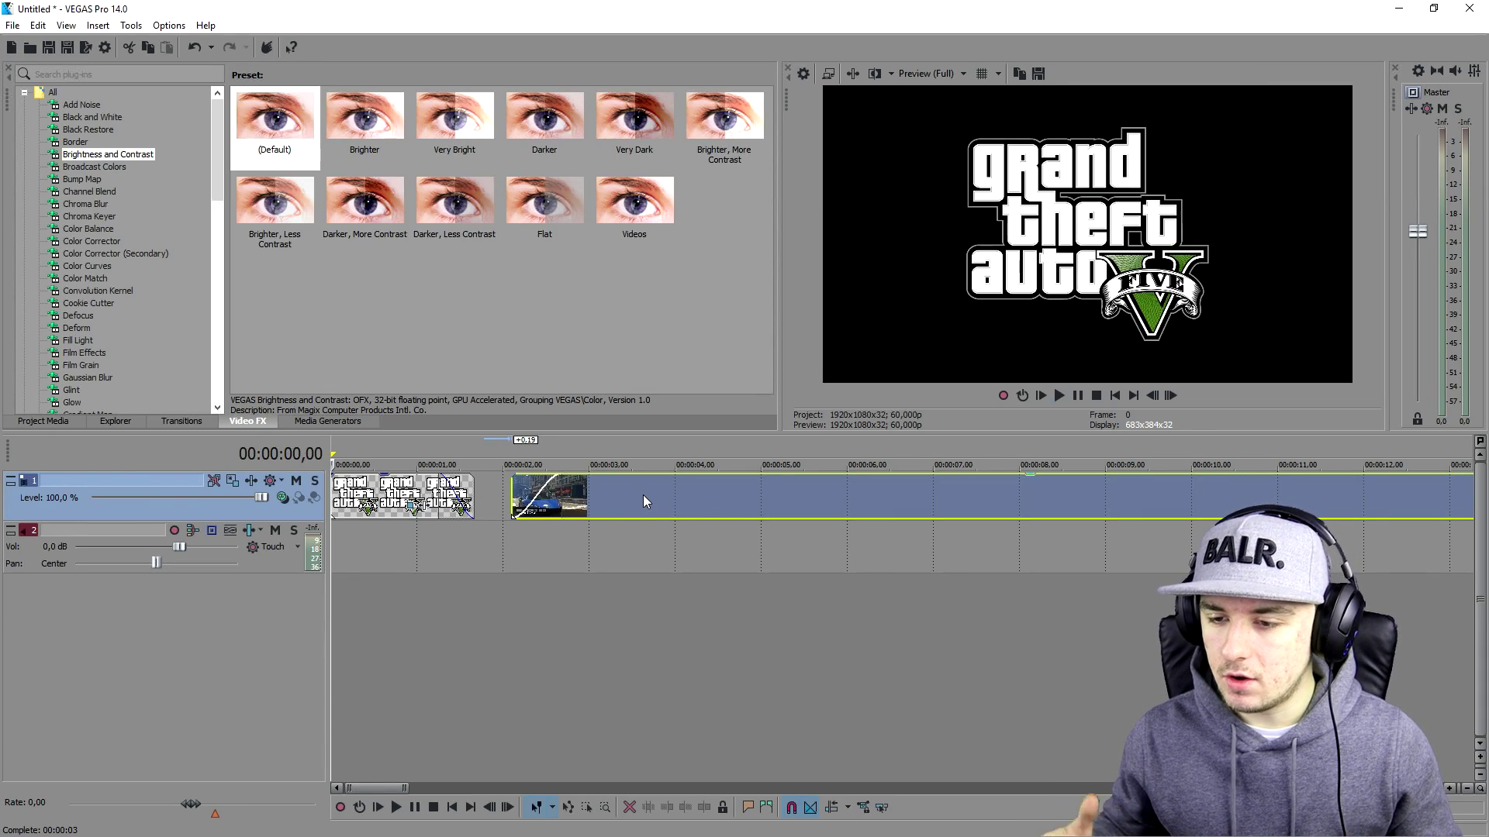
{"action": "key", "text": "space"}
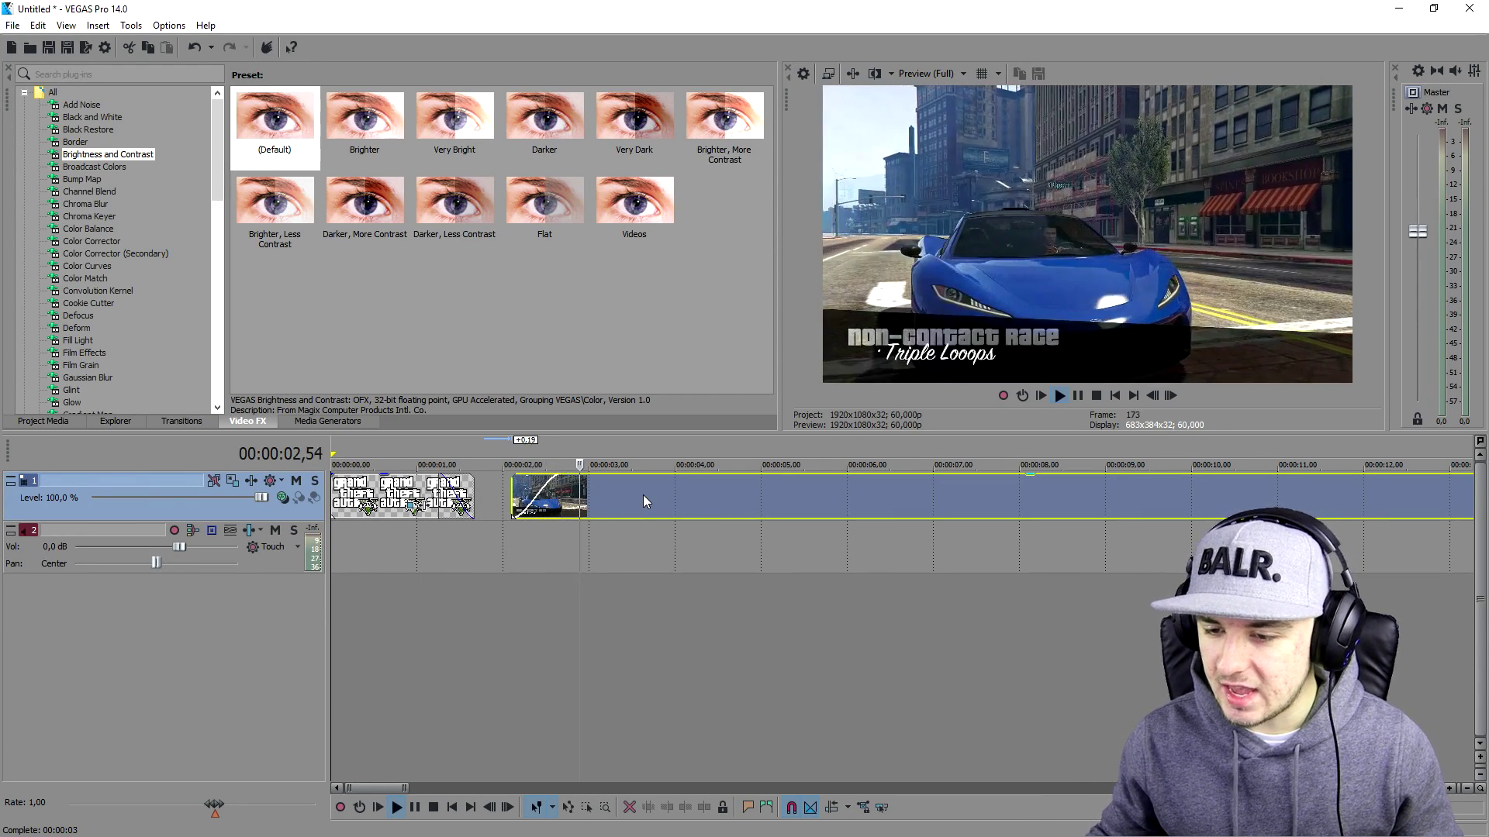
{"action": "key", "text": "space"}
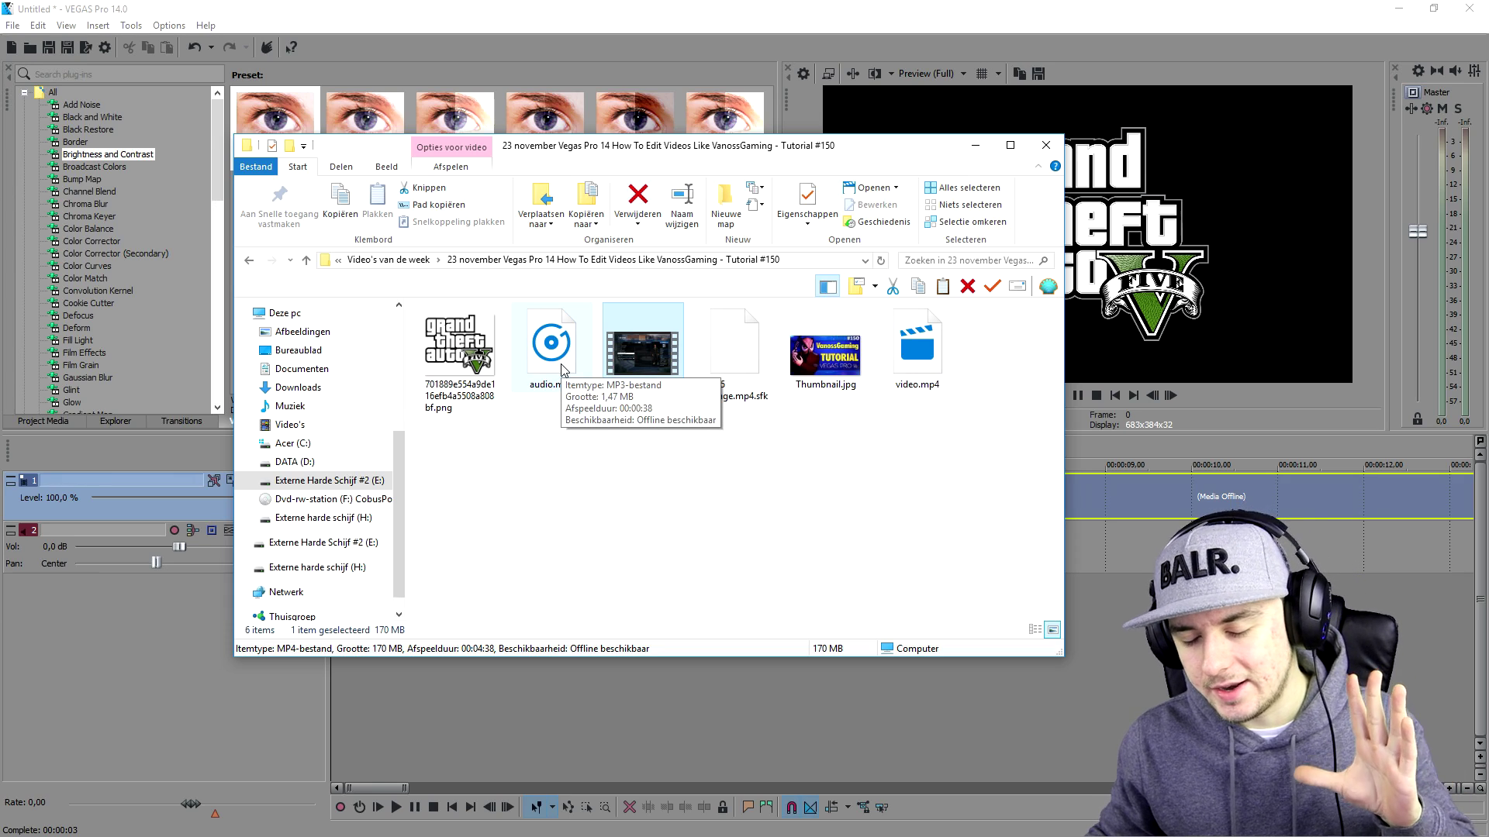
- Add audio.mp3 on a new audio track starting at 00:00:00 and play it under the intro
{"action": "left_click_drag", "start_coordinate": [567, 358], "coordinate": [345, 592]}
{"action": "left_click_drag", "start_coordinate": [466, 613], "coordinate": [417, 606]}
{"action": "scroll", "coordinate": [550, 571], "scroll_direction": "up", "scroll_amount": 3}
{"action": "key", "text": "space"}
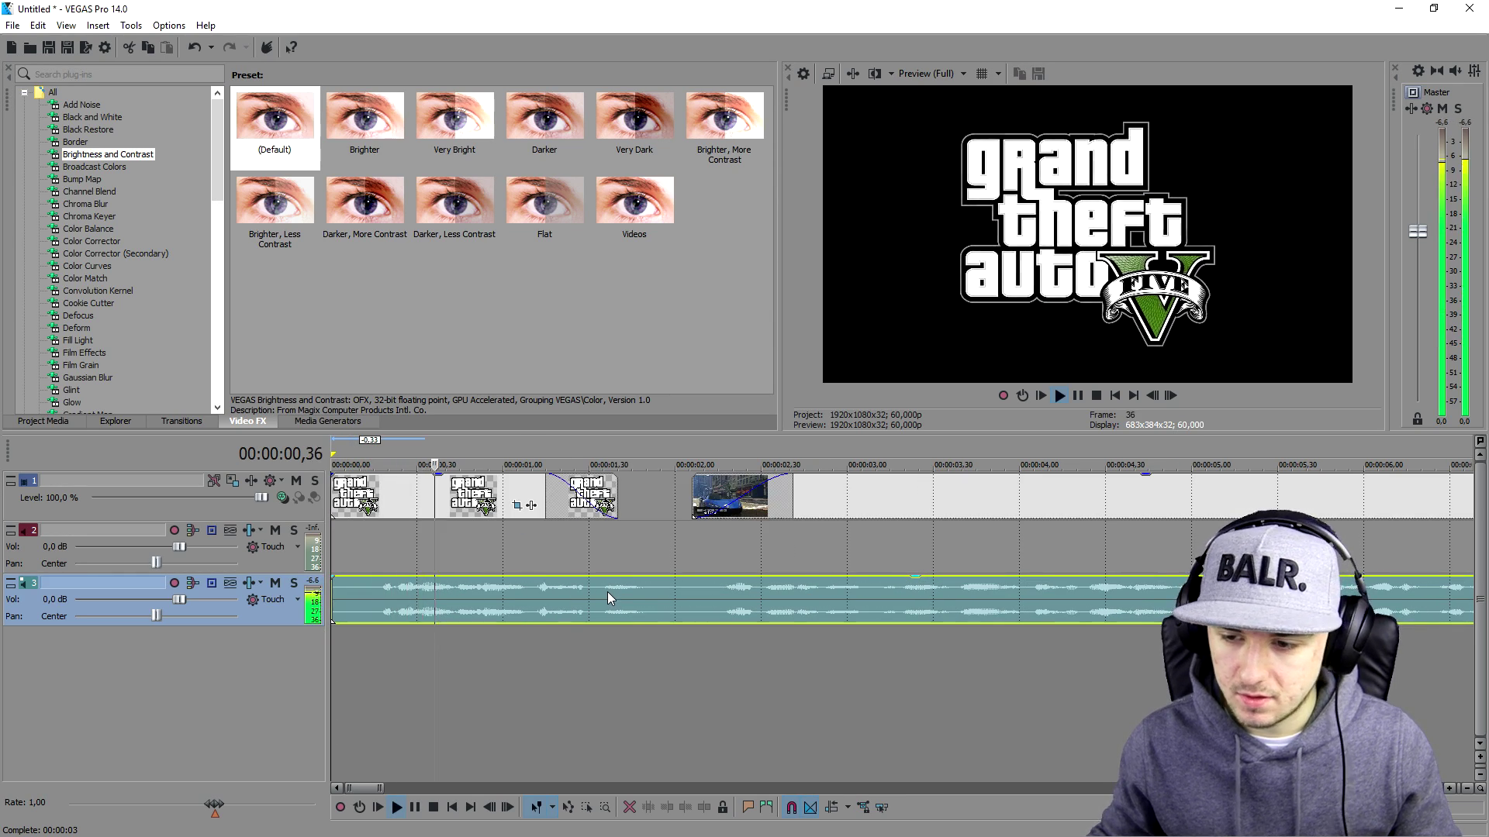
{"action": "scroll", "coordinate": [607, 593], "scroll_direction": "down", "scroll_amount": 2}
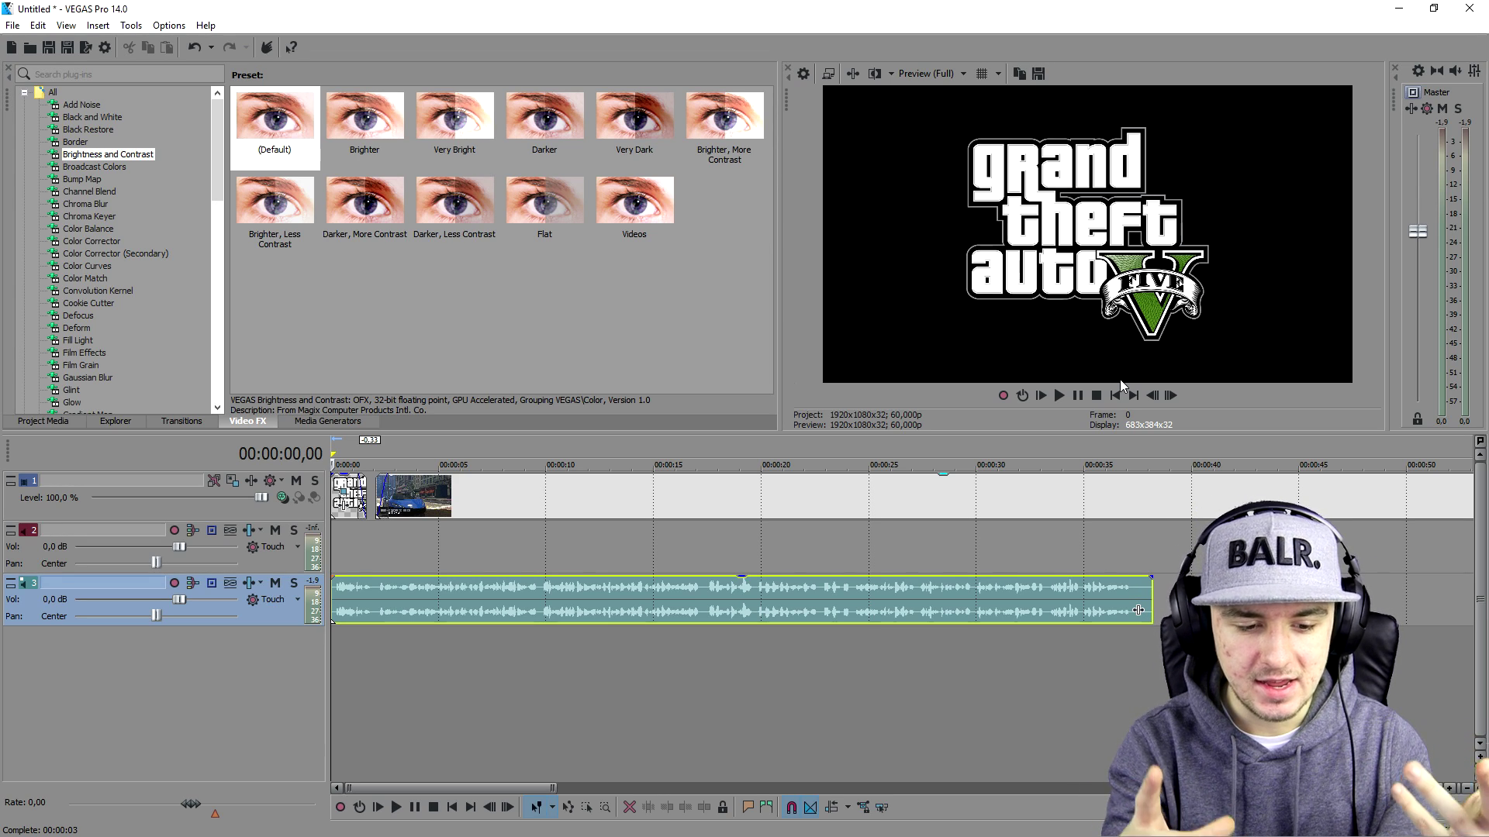
{"action": "key", "text": "space"}
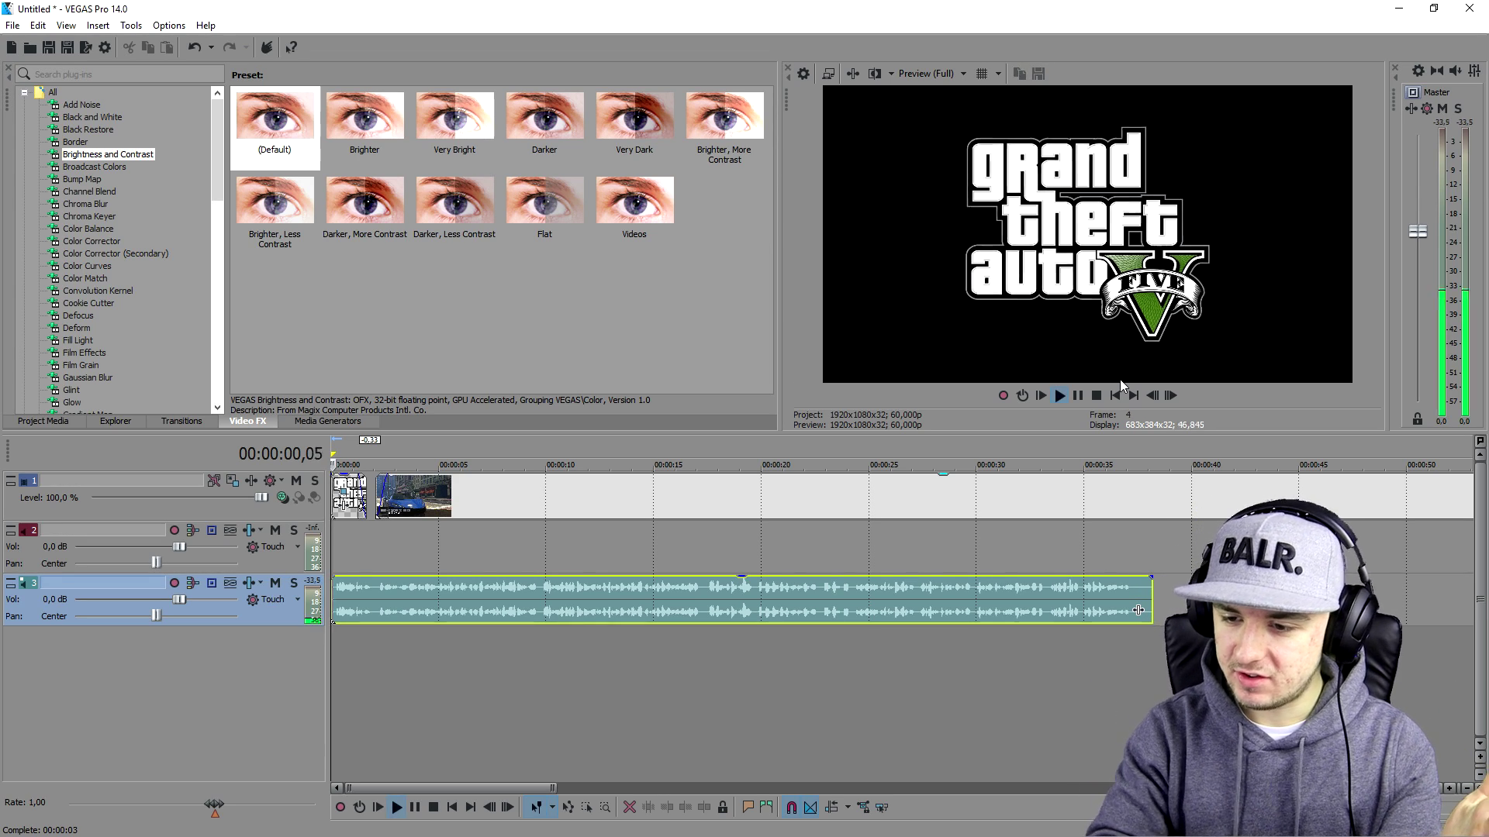
{"action": "key", "text": "space"}
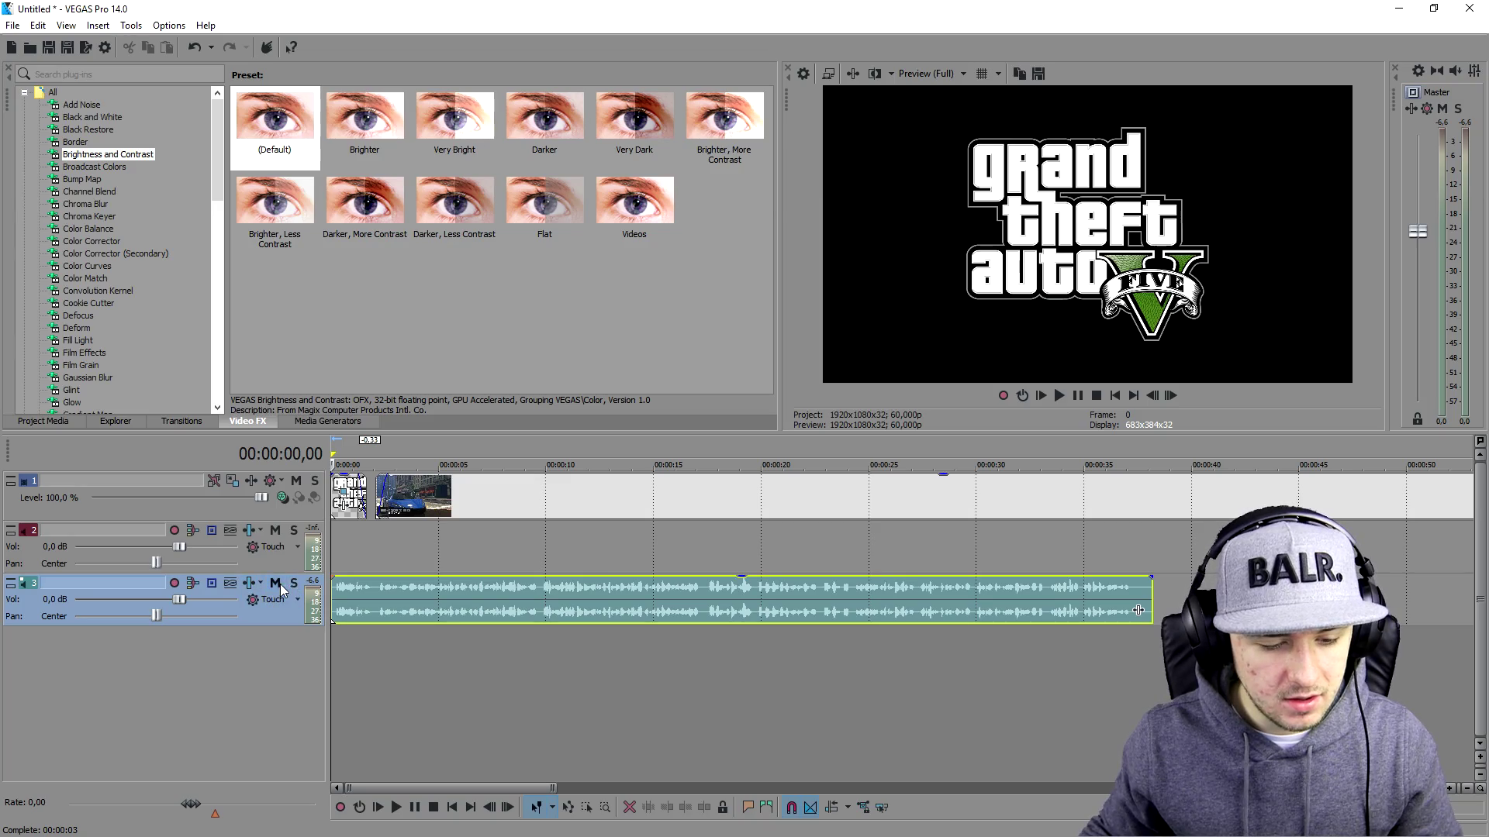
{"action": "key", "text": "space"}
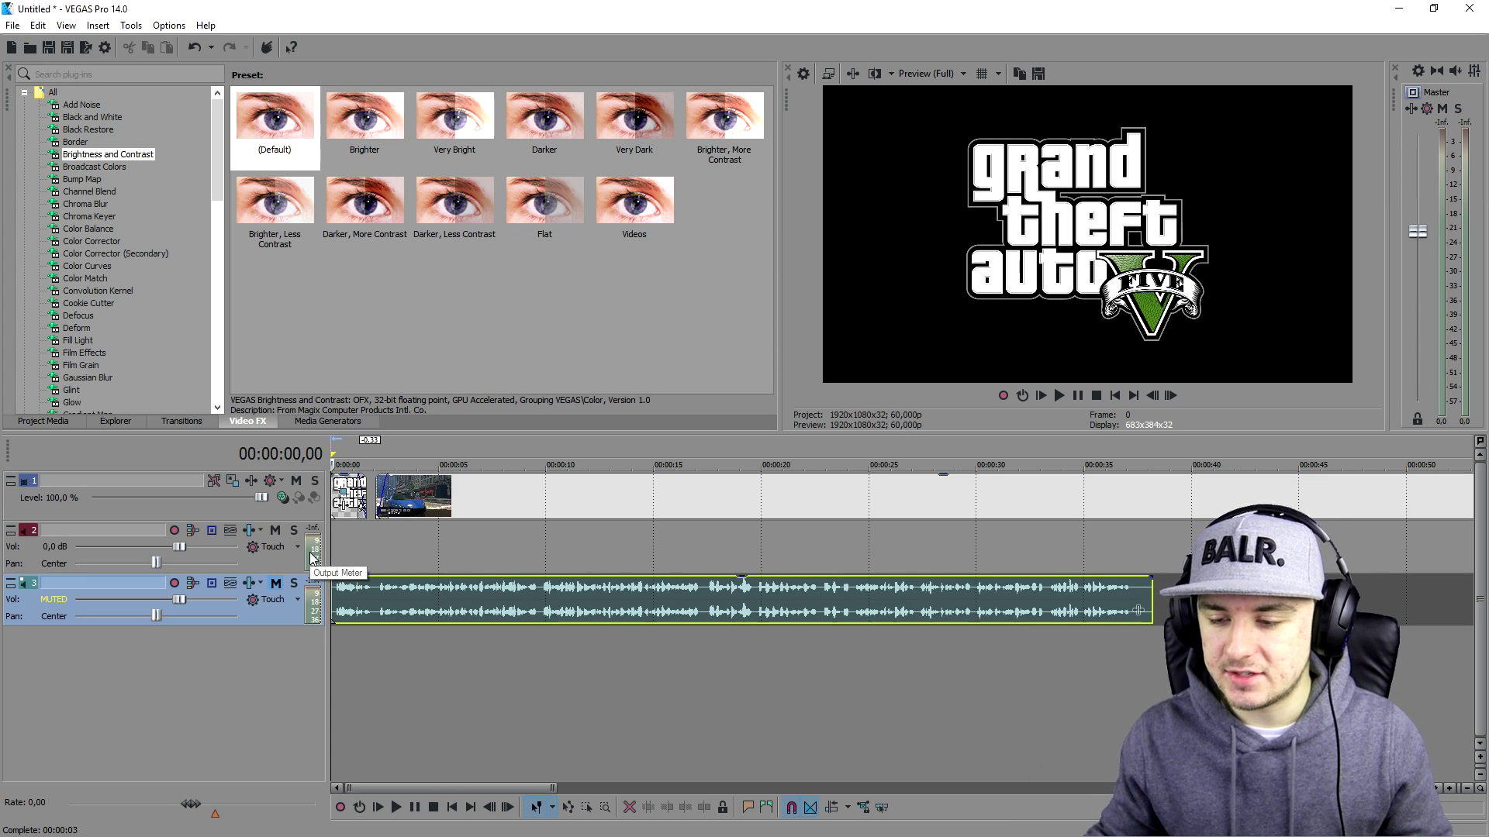
{"action": "scroll", "coordinate": [372, 555], "scroll_direction": "up", "scroll_amount": 2}
{"action": "scroll", "coordinate": [383, 532], "scroll_direction": "up", "scroll_amount": 2}
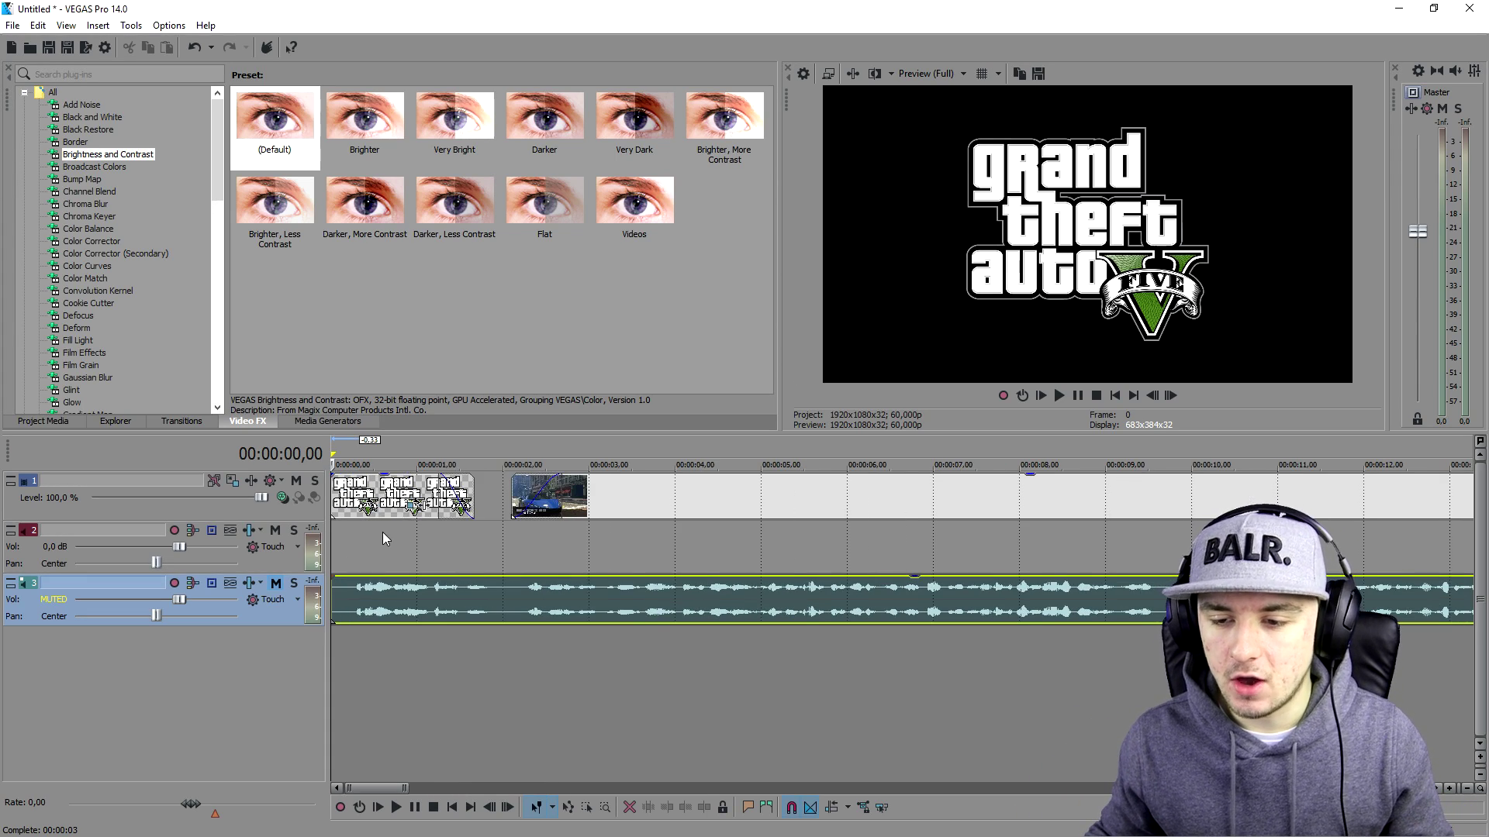